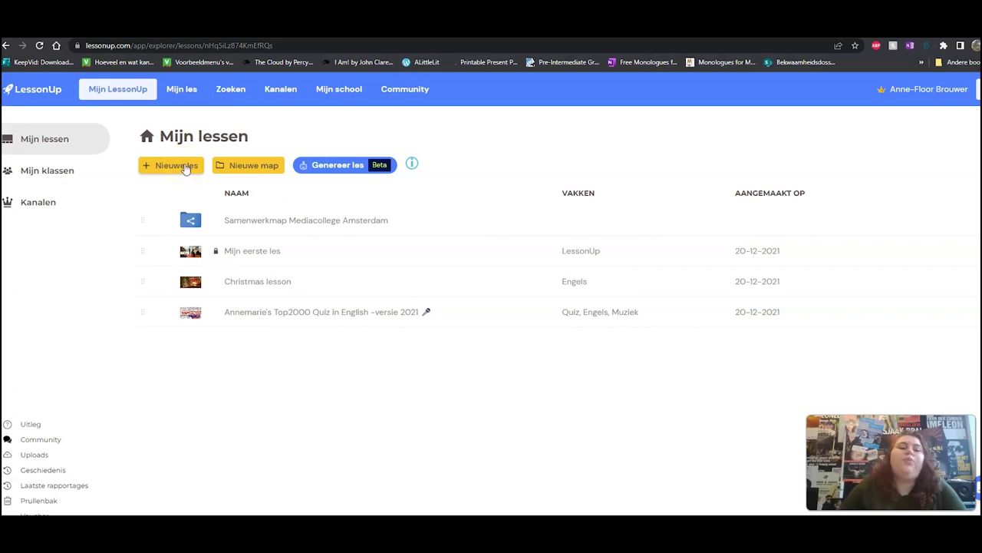
- Create a new lesson named "Tutorial"
{"action": "left_click", "coordinate": [185, 166]}
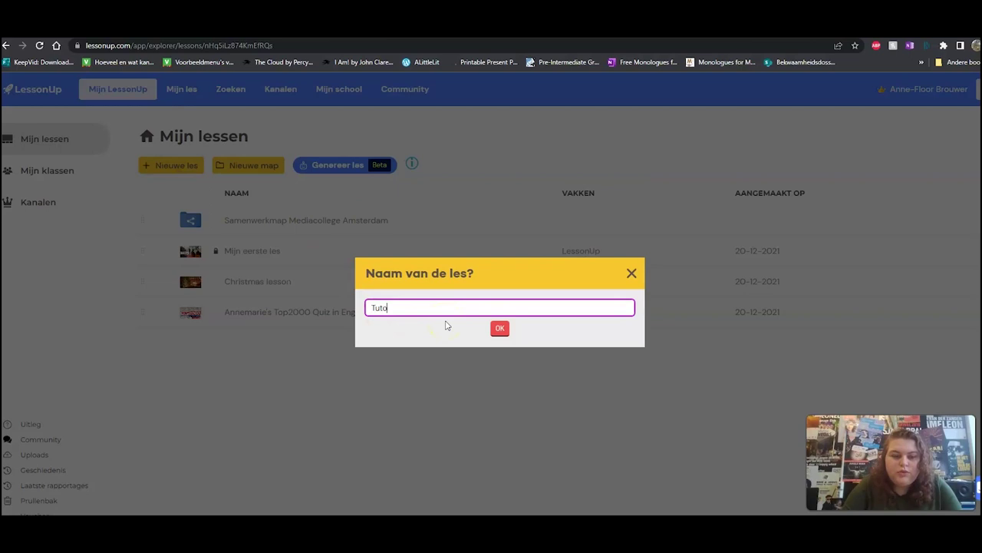
{"action": "type", "text": "Tutorial"}
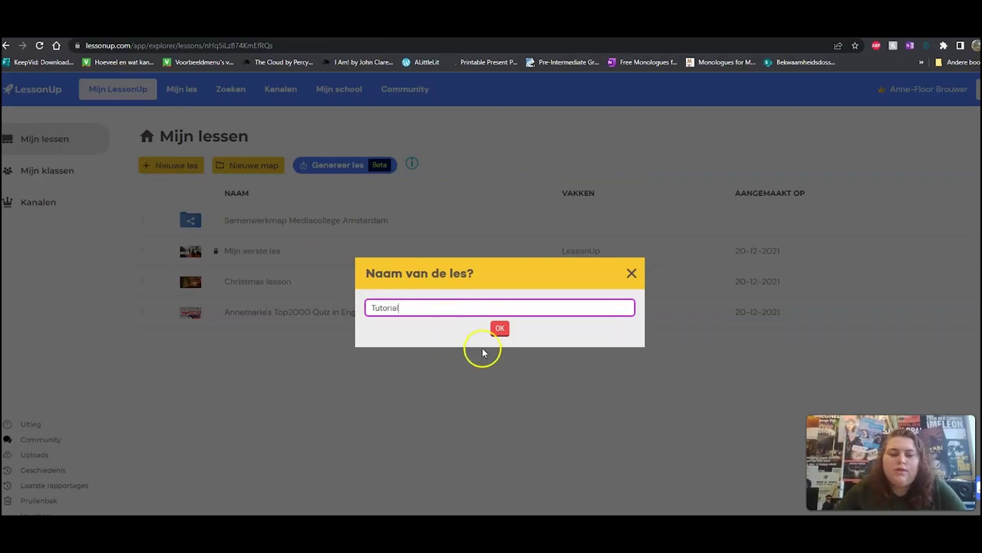
{"action": "left_click", "coordinate": [499, 329]}
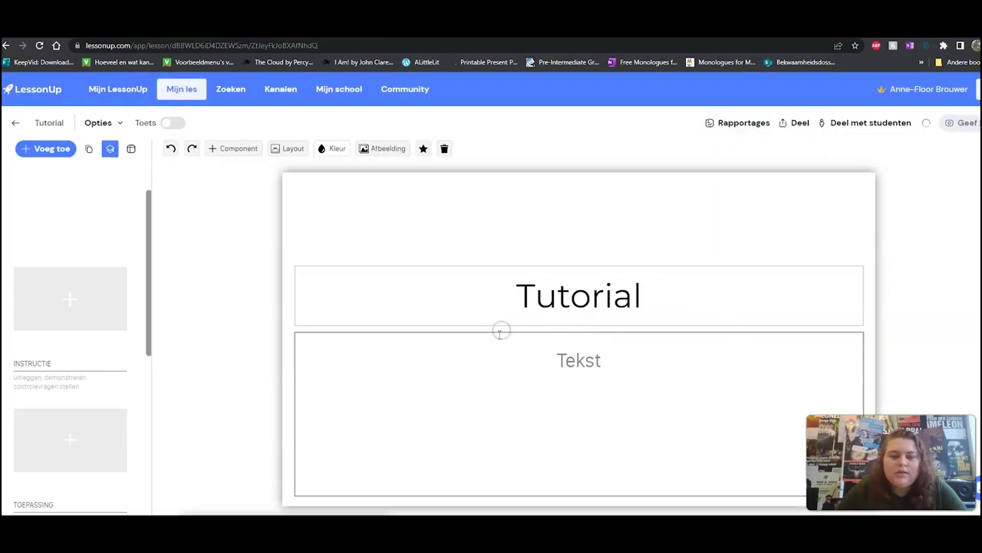
{"action": "left_click", "coordinate": [410, 274]}
{"action": "left_click", "coordinate": [417, 258]}
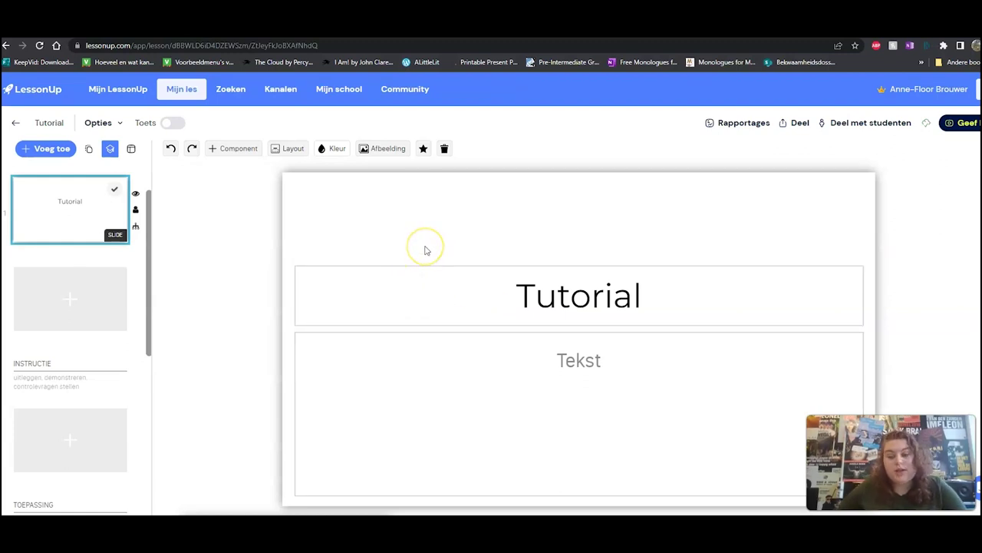
{"action": "left_click", "coordinate": [416, 248]}
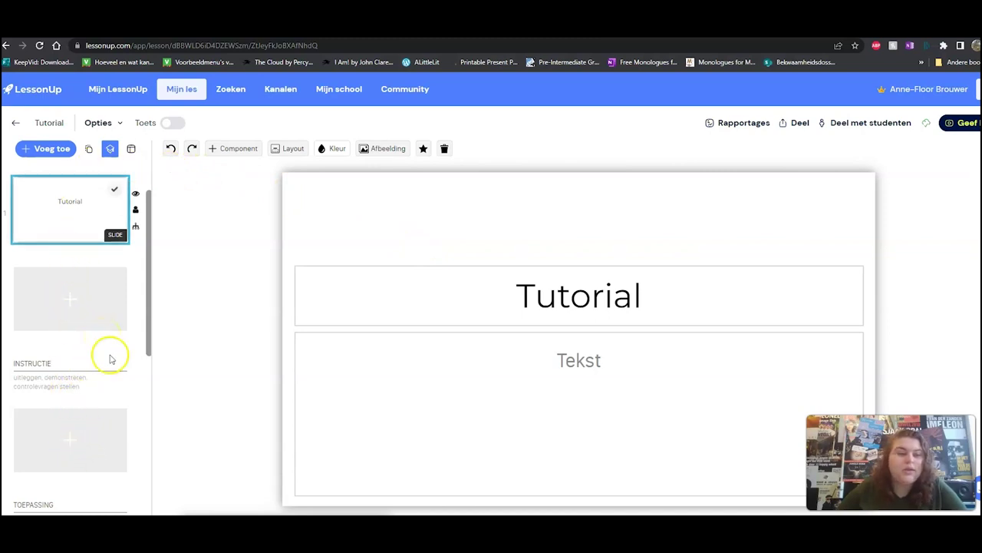
- Examine the lesson phases in the slide overview, from Vooraf through Instructie, Toepassing and Evaluatie to Differentiatie
{"action": "scroll", "coordinate": [56, 320], "scroll_direction": "up", "scroll_amount": 2}
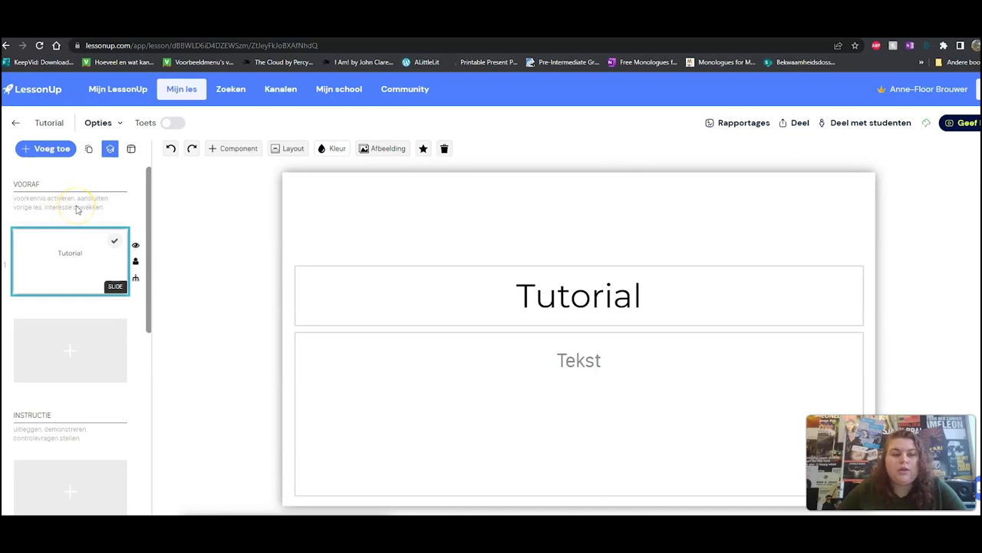
{"action": "scroll", "coordinate": [78, 230], "scroll_direction": "down", "scroll_amount": 3}
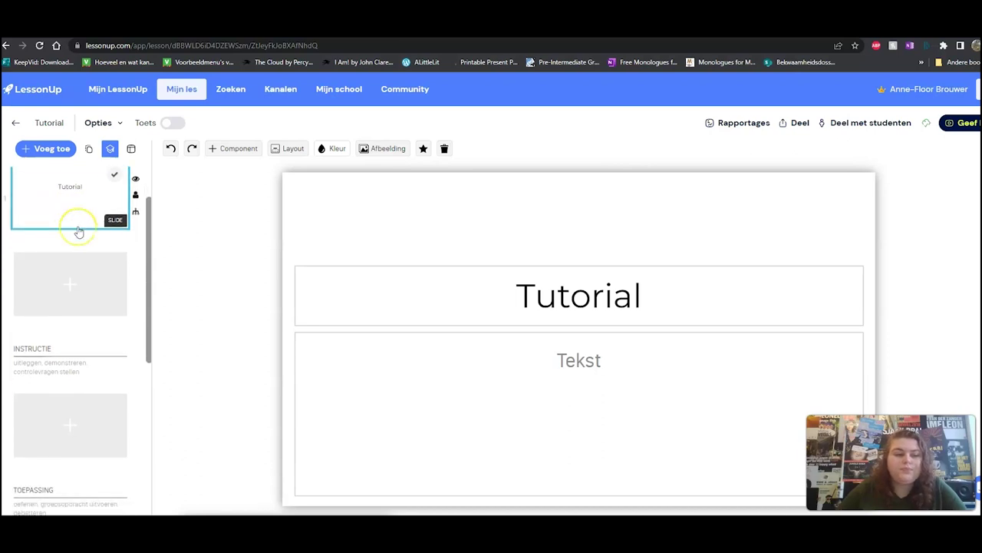
{"action": "scroll", "coordinate": [78, 230], "scroll_direction": "down", "scroll_amount": 2}
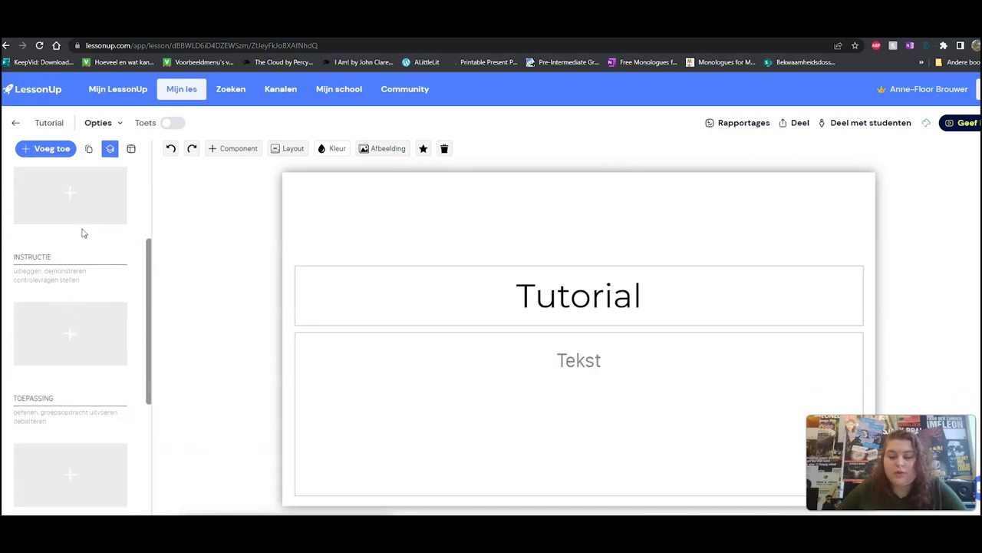
{"action": "scroll", "coordinate": [83, 242], "scroll_direction": "down", "scroll_amount": 2}
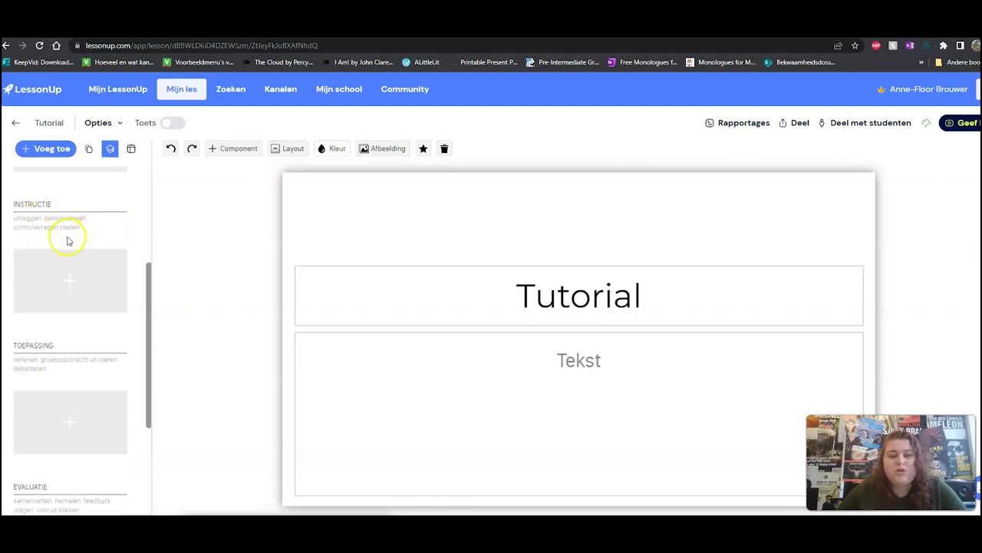
{"action": "scroll", "coordinate": [77, 241], "scroll_direction": "down", "scroll_amount": 3}
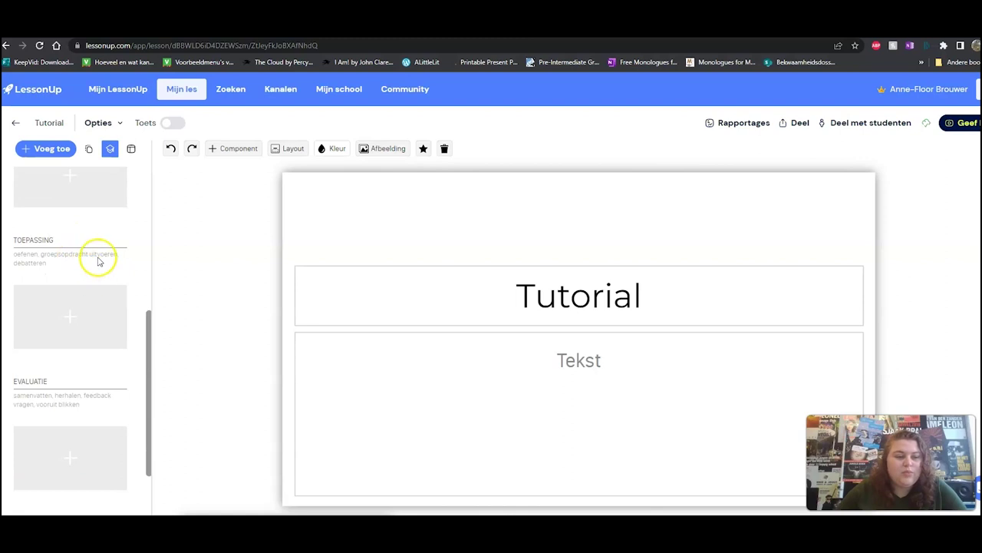
{"action": "scroll", "coordinate": [90, 272], "scroll_direction": "down", "scroll_amount": 3}
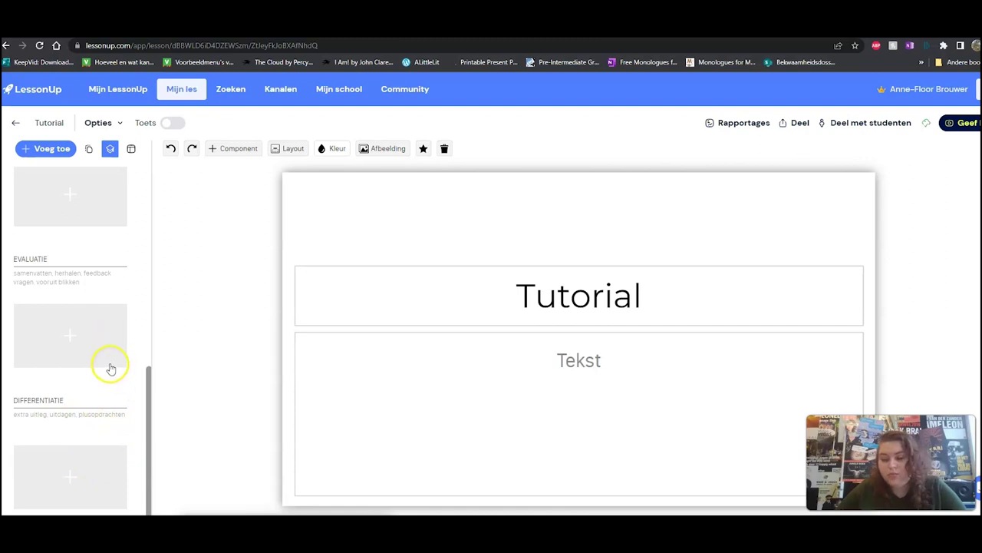
{"action": "scroll", "coordinate": [110, 366], "scroll_direction": "up", "scroll_amount": 10}
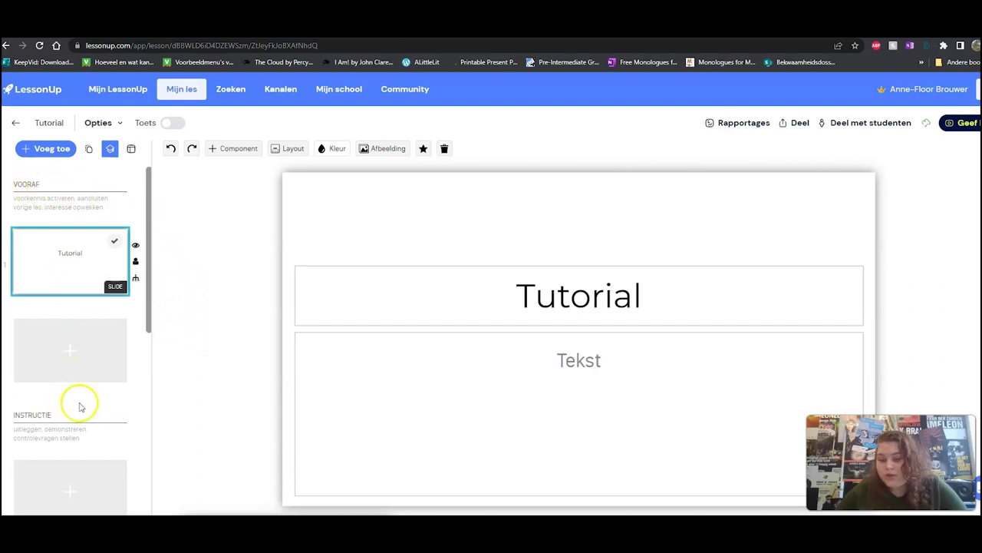
{"action": "scroll", "coordinate": [78, 403], "scroll_direction": "down", "scroll_amount": 3}
{"action": "scroll", "coordinate": [80, 405], "scroll_direction": "down", "scroll_amount": 1}
{"action": "scroll", "coordinate": [81, 401], "scroll_direction": "up", "scroll_amount": 4}
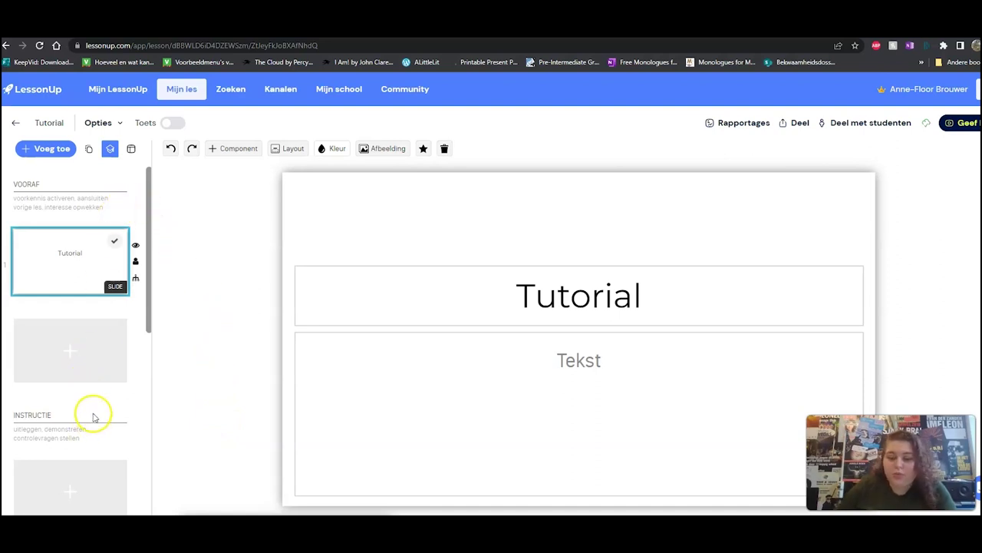
{"action": "scroll", "coordinate": [105, 395], "scroll_direction": "down", "scroll_amount": 1}
{"action": "scroll", "coordinate": [104, 394], "scroll_direction": "down", "scroll_amount": 3}
{"action": "scroll", "coordinate": [104, 396], "scroll_direction": "up", "scroll_amount": 3}
{"action": "left_click", "coordinate": [100, 388]}
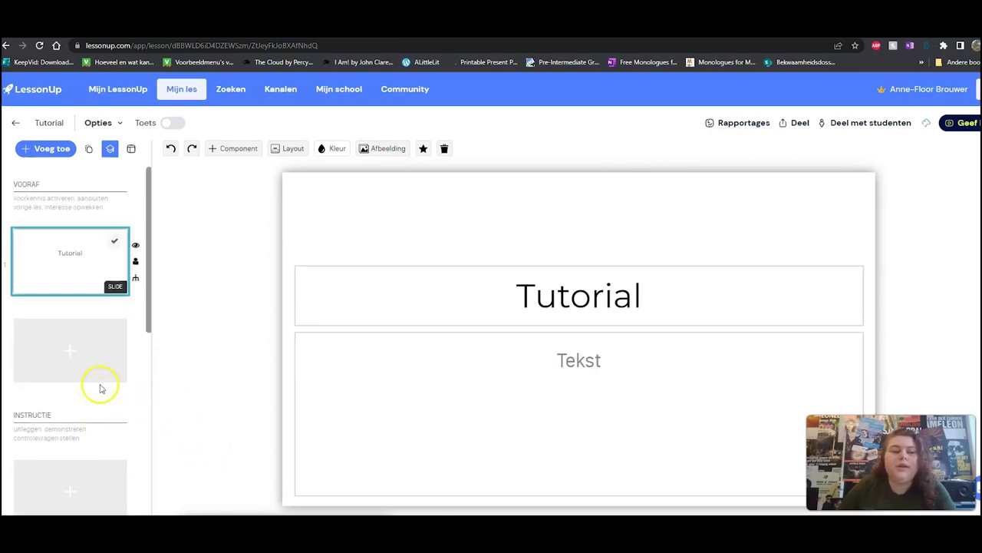
- Preview the lesson in the Slides naast elkaar and Alleen de slide views, and return to the Normaal view
{"action": "left_click", "coordinate": [130, 151]}
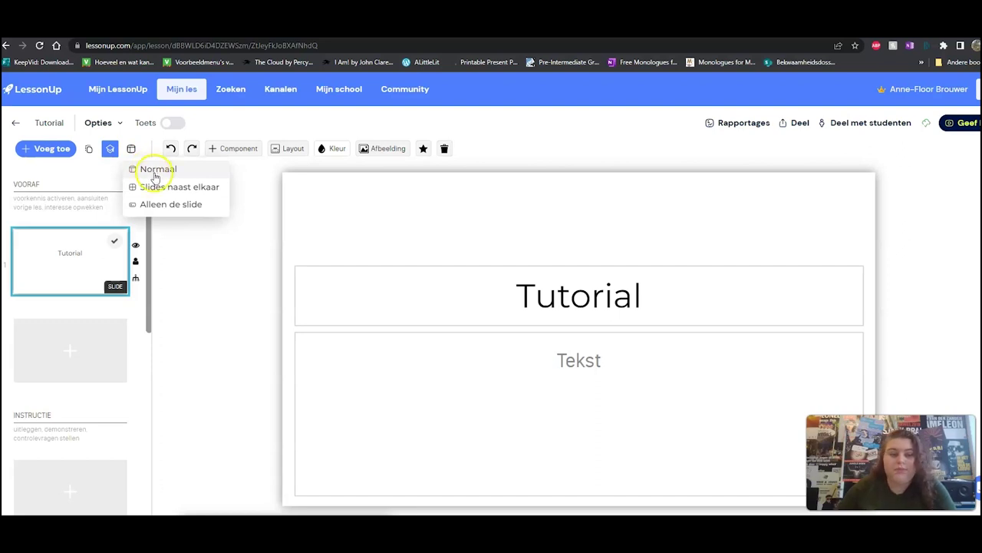
{"action": "left_click", "coordinate": [157, 186]}
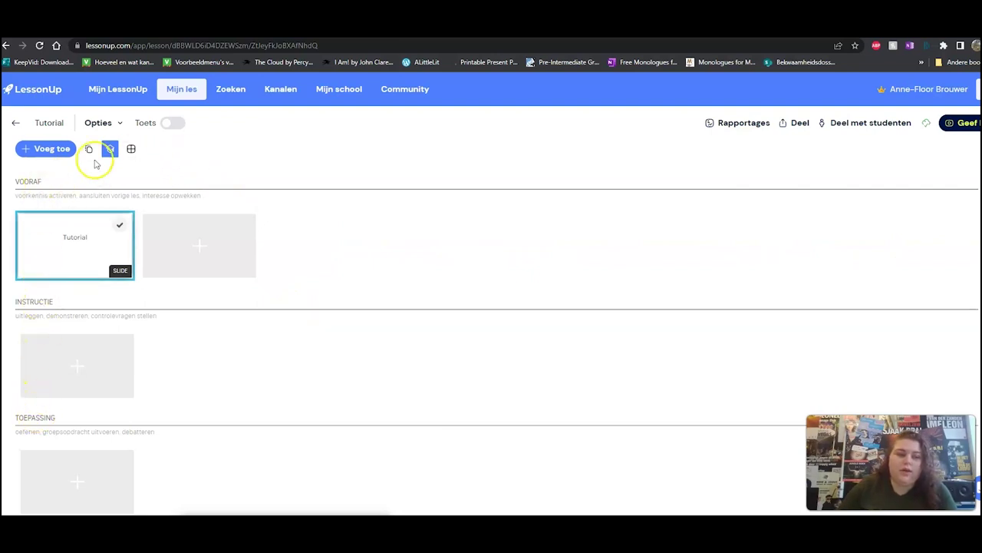
{"action": "left_click", "coordinate": [131, 148]}
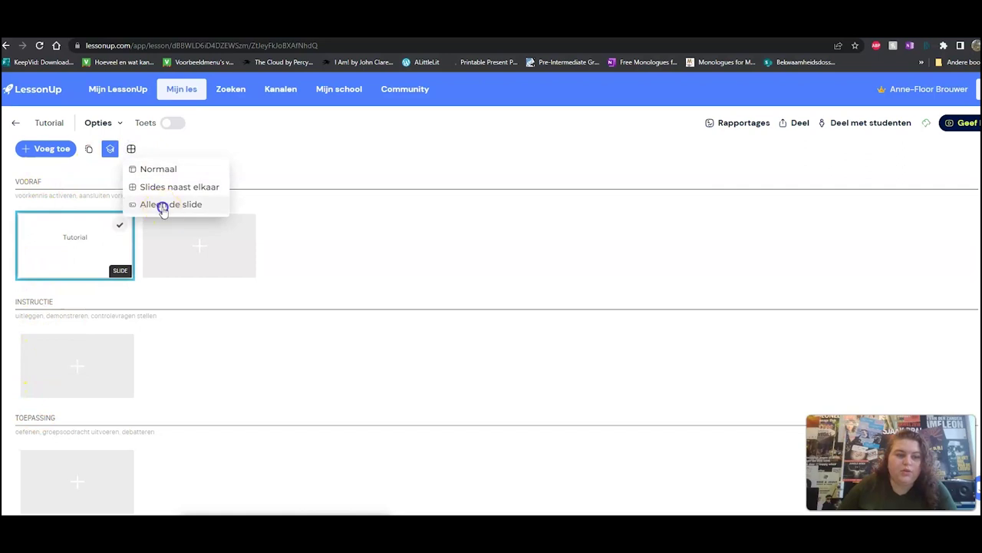
{"action": "left_click", "coordinate": [163, 207]}
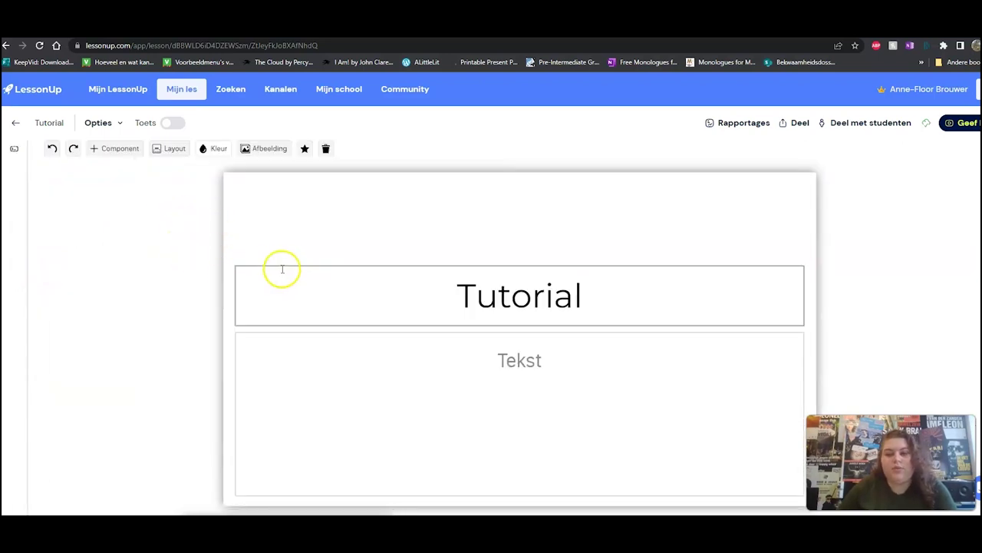
{"action": "left_click", "coordinate": [15, 151]}
{"action": "left_click", "coordinate": [22, 166]}
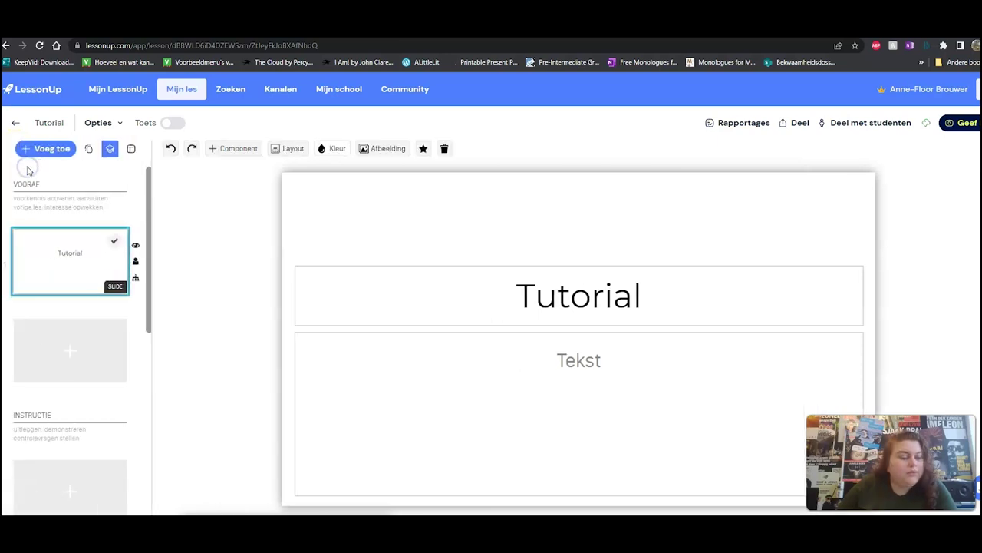
{"action": "left_click", "coordinate": [110, 148]}
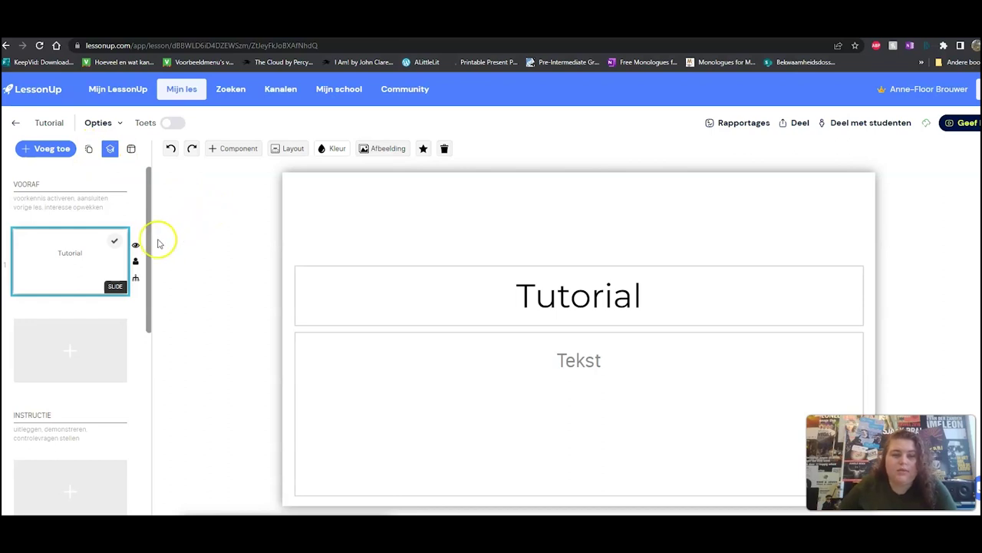
- Enter "Een video opnemen 10 min." as the first line of the Tutorial slide's text box
{"action": "mouse_move", "coordinate": [136, 246]}
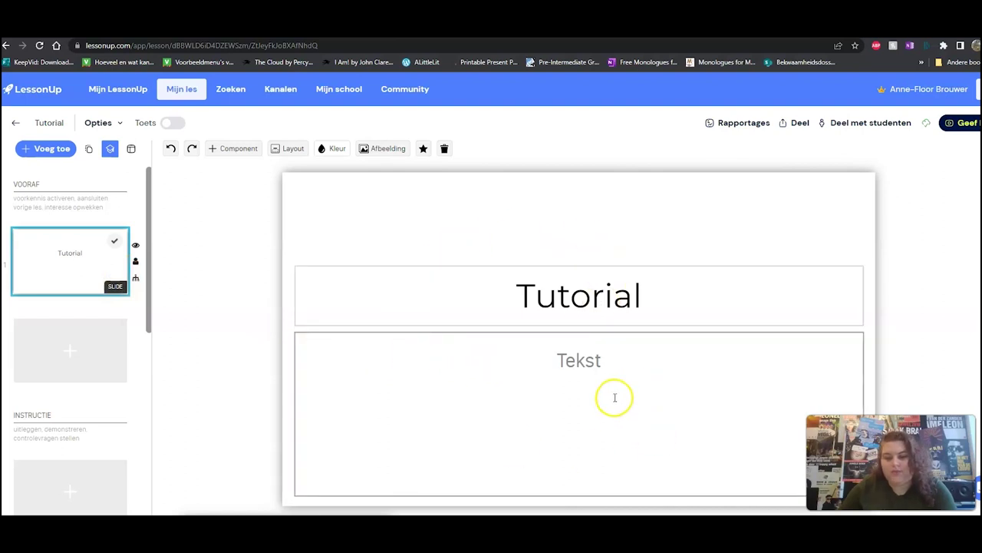
{"action": "left_click", "coordinate": [461, 373]}
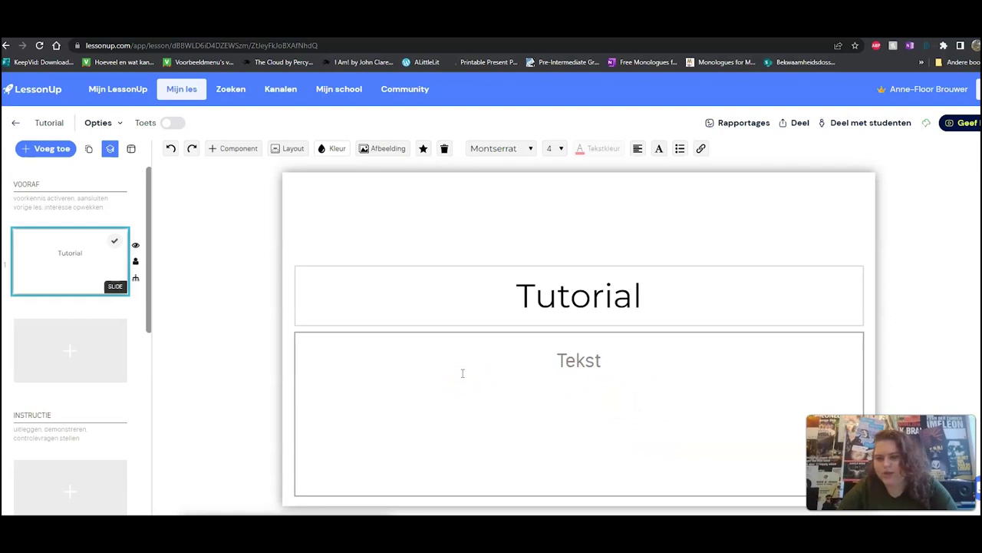
{"action": "type", "text": "Een v"}
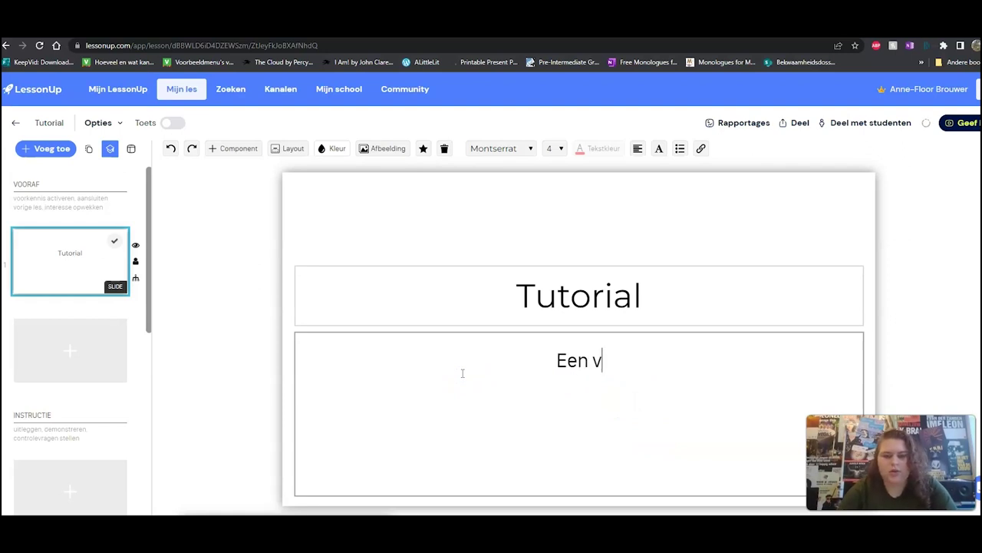
{"action": "type", "text": "ideo openemen"}
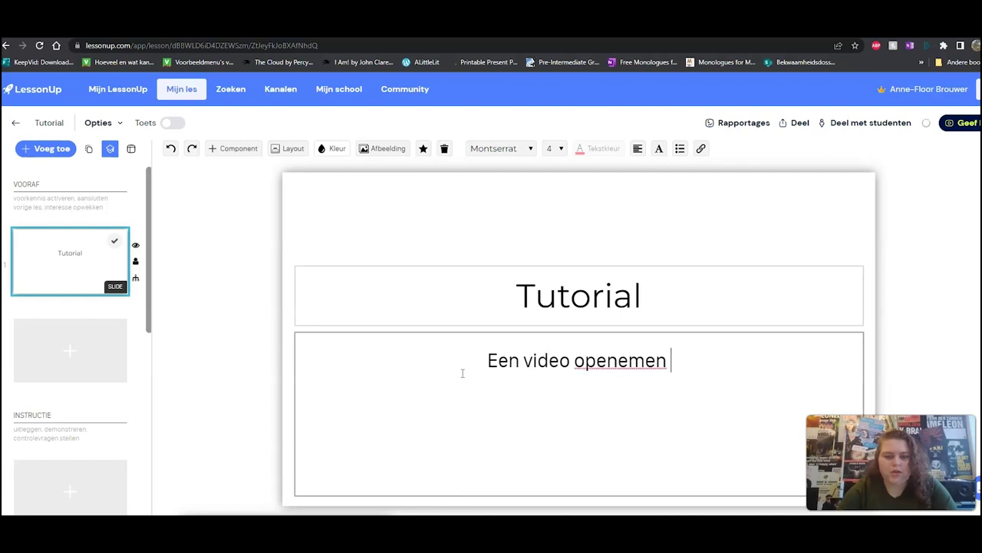
{"action": "key", "text": "BackSpace"}
{"action": "key", "text": "BackSpace"}
{"action": "key", "text": "BackSpace"}
{"action": "key", "text": "BackSpace"}
{"action": "key", "text": "BackSpace"}
{"action": "key", "text": "BackSpace"}
{"action": "key", "text": "BackSpace"}
{"action": "type", "text": "nemen"}
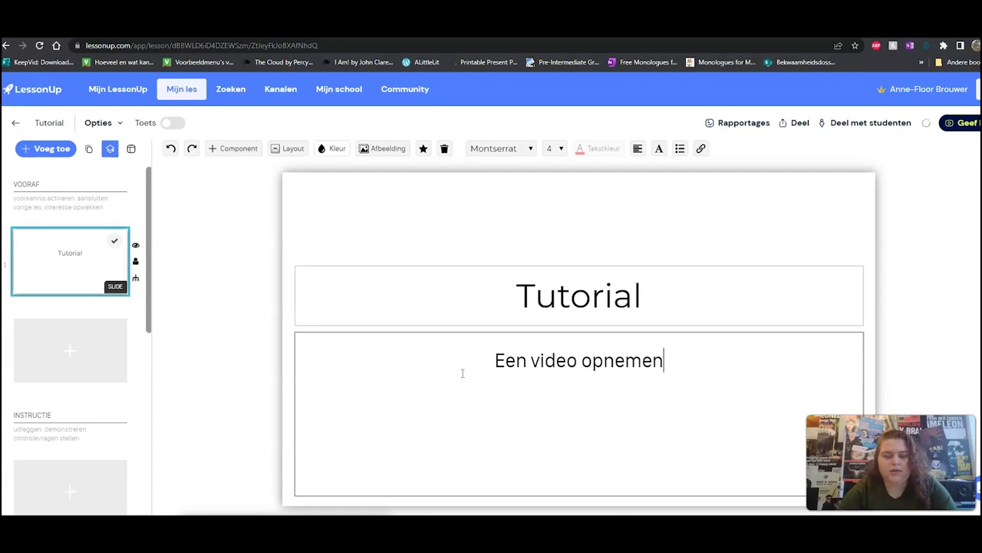
{"action": "type", "text": " 10 min."}
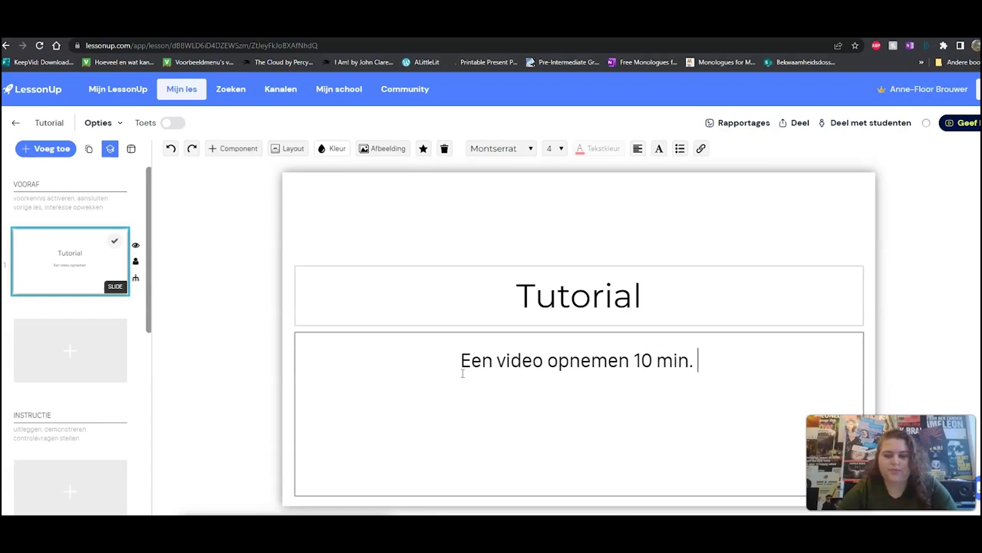
- Add a second line to the slide text reading "5 min liedje zingen voor" followed by the person's first name
{"action": "key", "text": "Return"}
{"action": "type", "text": "5 min lie"}
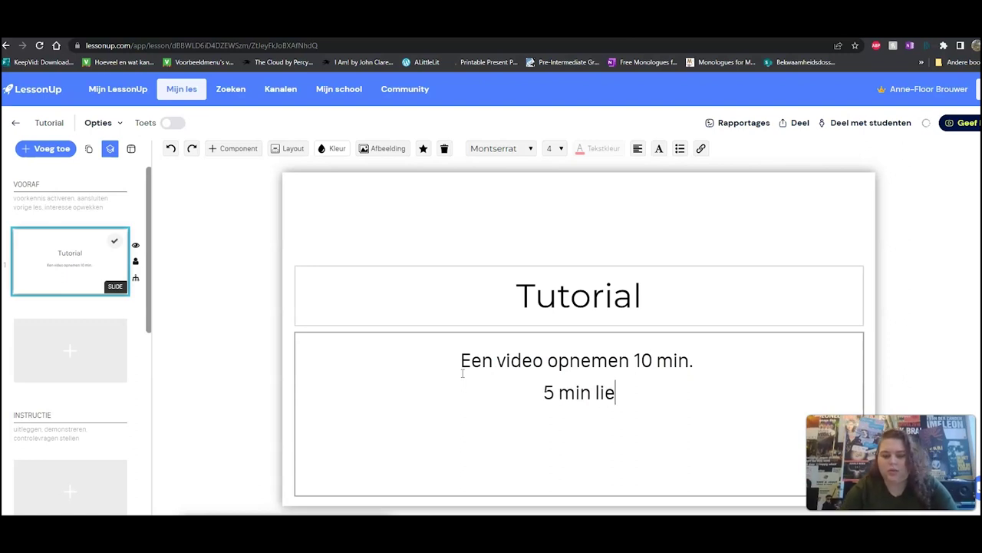
{"action": "type", "text": "dje zingen voor"}
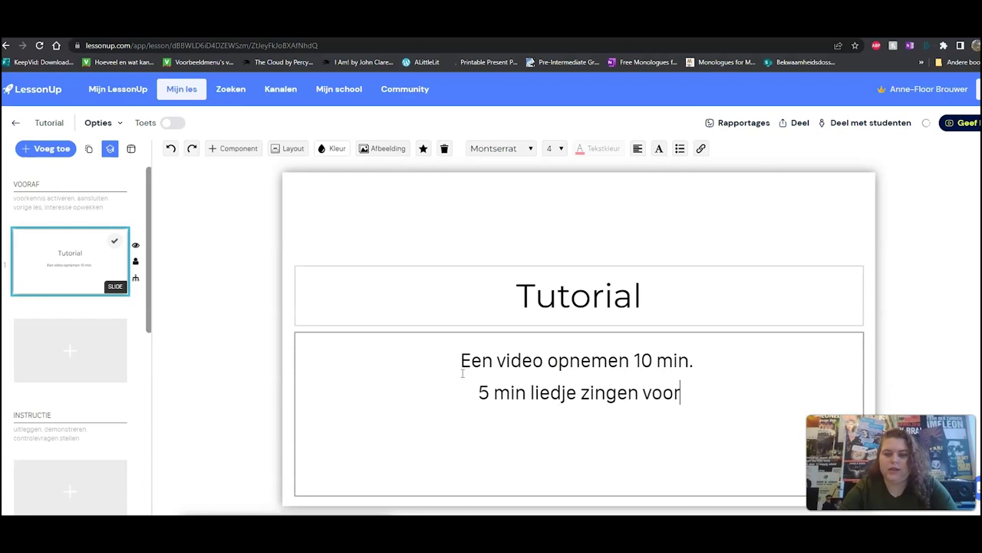
{"action": "type", "text": " Renske"}
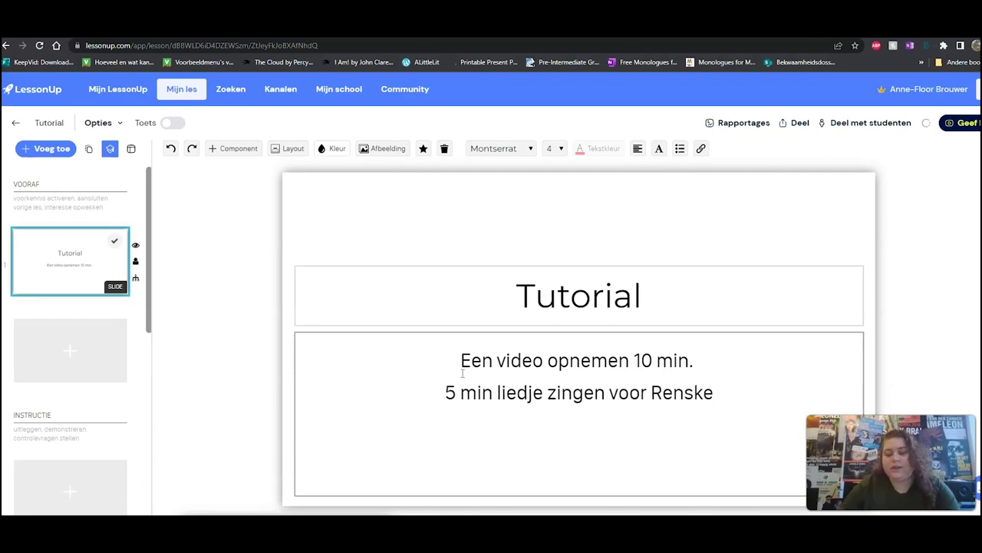
- Hide the Tutorial slide and try its visibility setting for the shared lesson that students do independently
{"action": "left_click", "coordinate": [136, 246]}
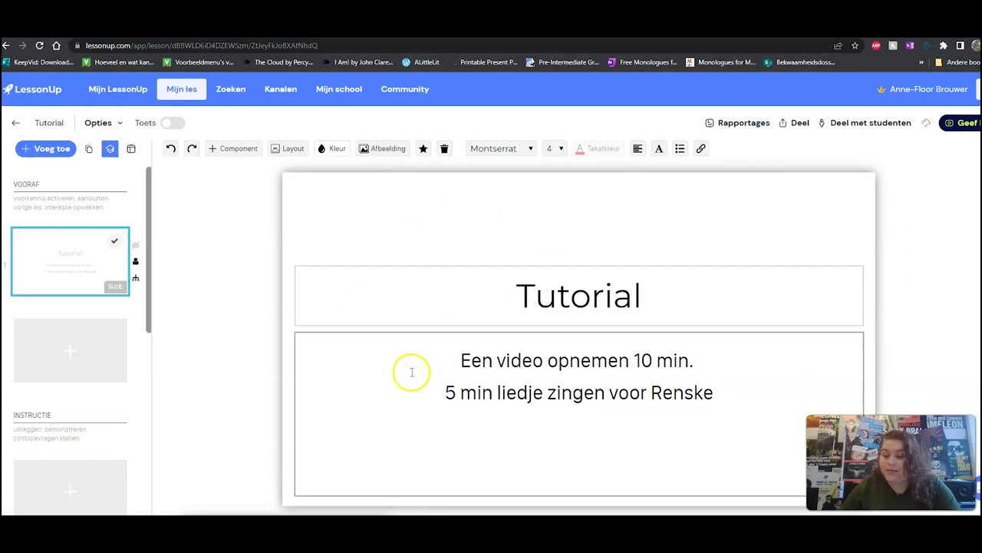
{"action": "mouse_move", "coordinate": [136, 263]}
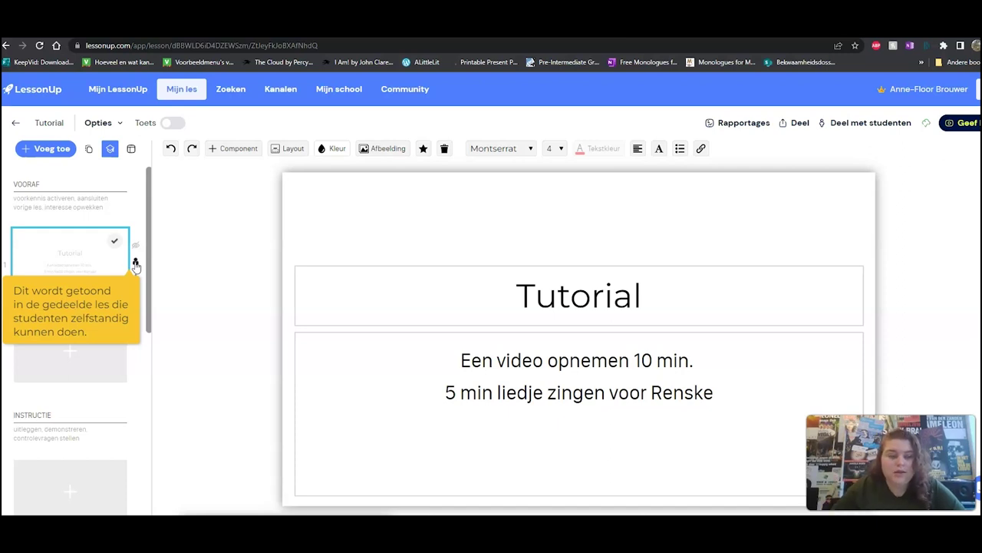
{"action": "left_click", "coordinate": [135, 264]}
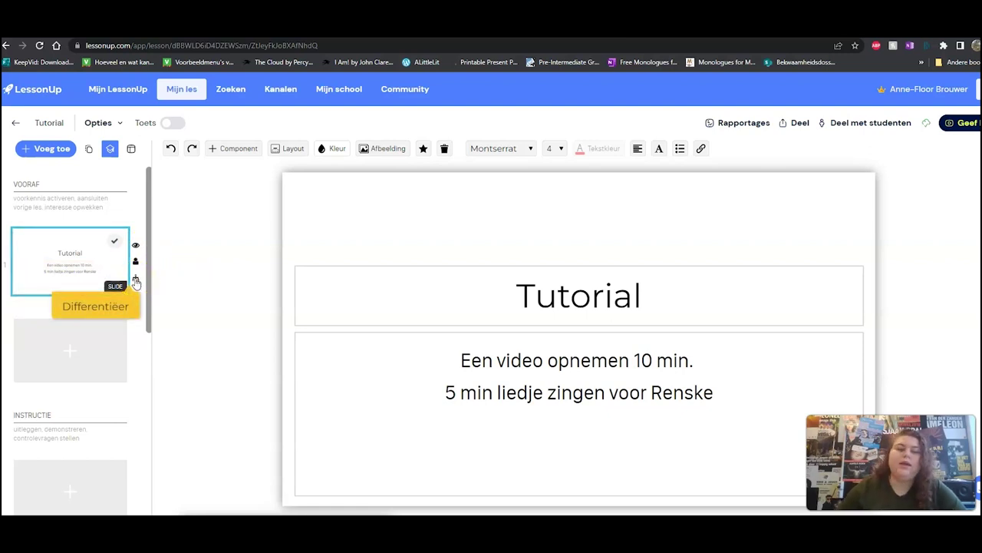
- Examine the slide's Differentiëer option and the Differentiatie phase at the end of the slide overview
{"action": "scroll", "coordinate": [135, 281], "scroll_direction": "down", "scroll_amount": 5}
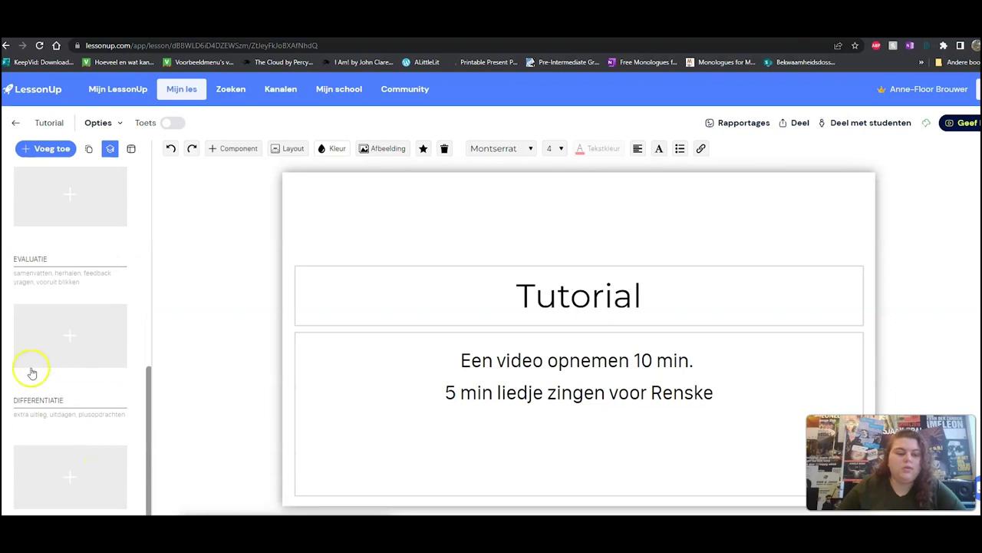
{"action": "scroll", "coordinate": [96, 394], "scroll_direction": "up", "scroll_amount": 5}
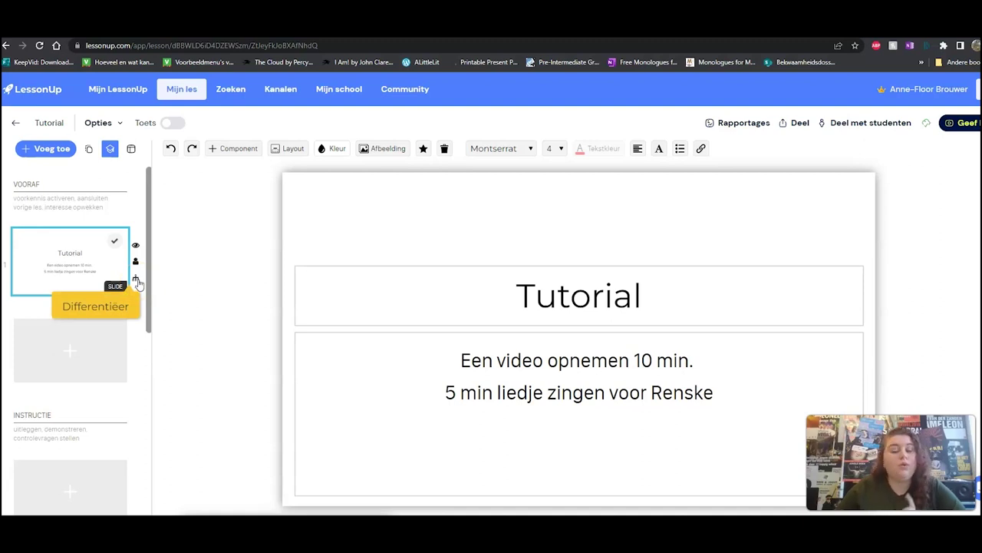
{"action": "scroll", "coordinate": [135, 296], "scroll_direction": "down", "scroll_amount": 5}
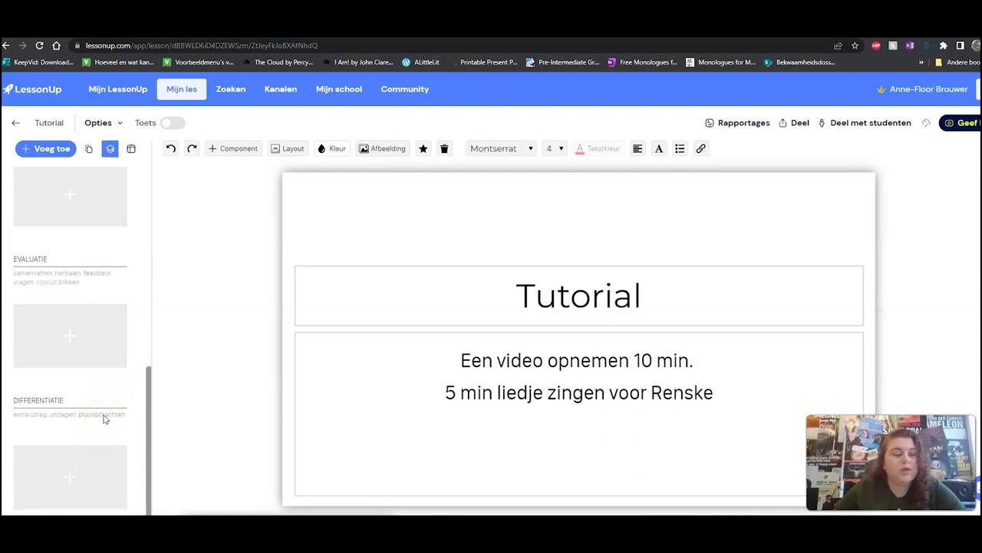
- Examine the Tutorial slide's Differentiëer setting again and look through the lesson phases in the slide overview
{"action": "scroll", "coordinate": [105, 419], "scroll_direction": "up", "scroll_amount": 5}
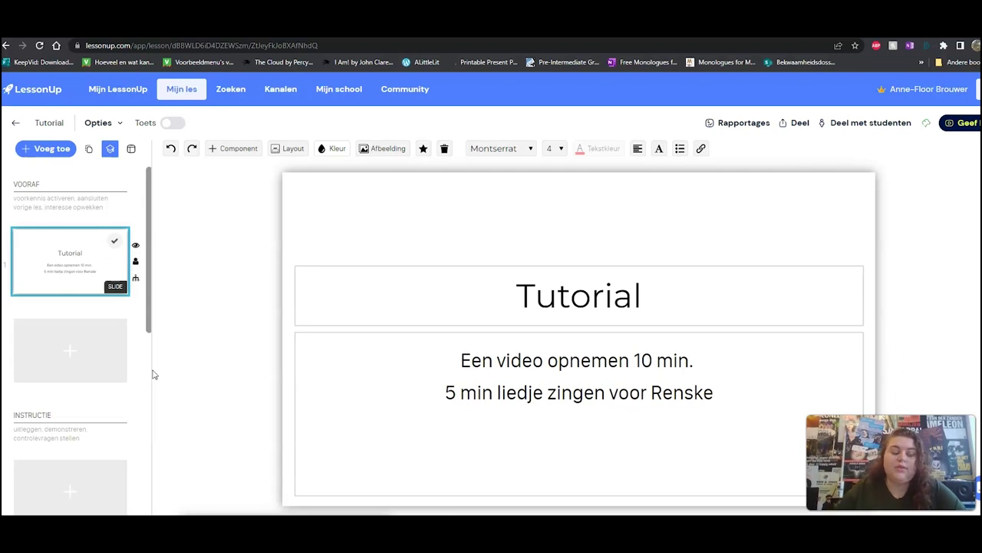
{"action": "left_click", "coordinate": [136, 280]}
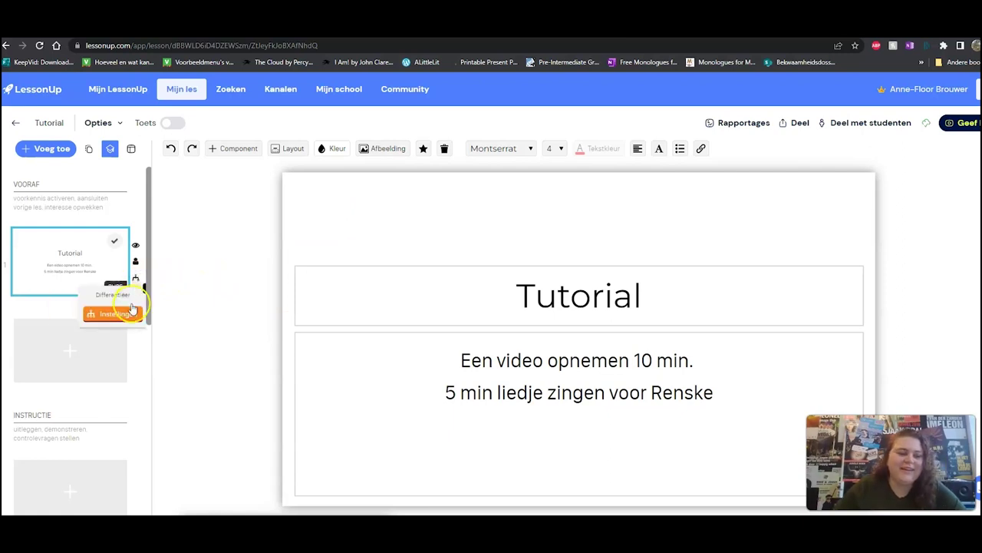
{"action": "left_click", "coordinate": [130, 318]}
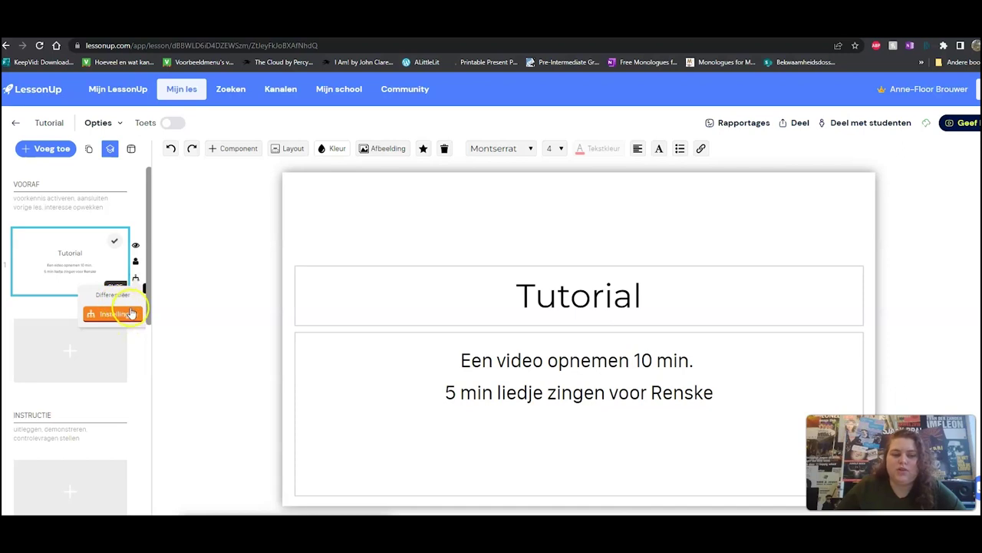
{"action": "left_click", "coordinate": [134, 286]}
{"action": "left_click", "coordinate": [136, 278]}
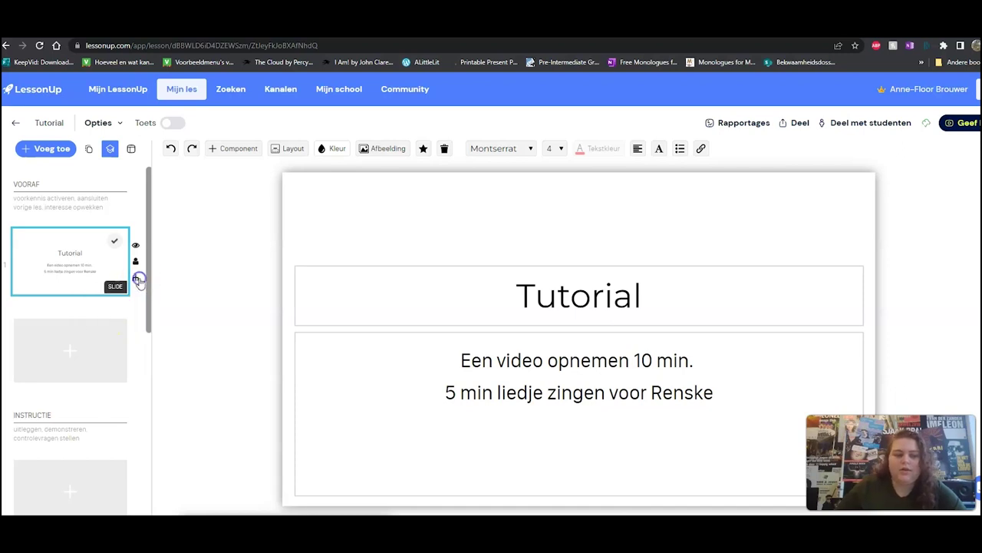
{"action": "left_click", "coordinate": [181, 295]}
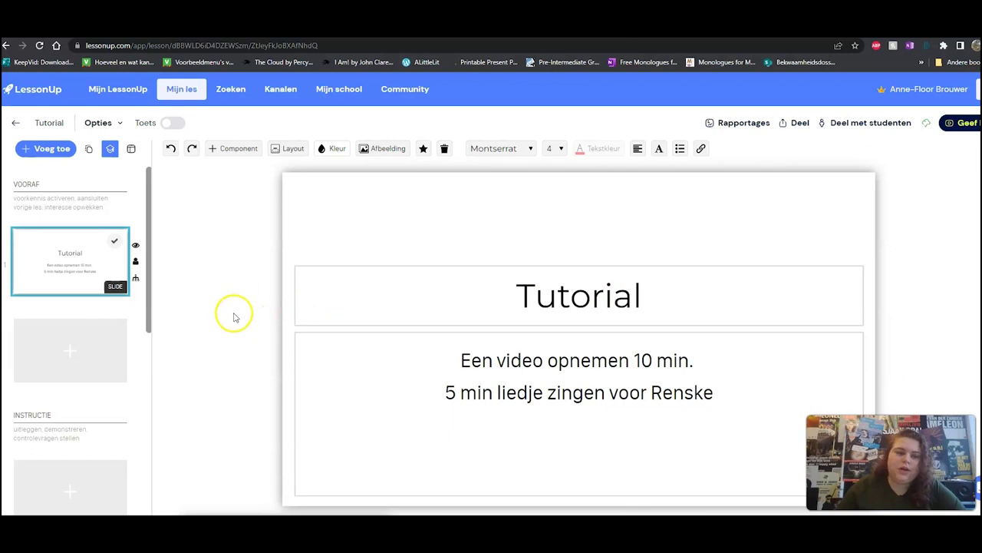
{"action": "scroll", "coordinate": [134, 370], "scroll_direction": "down", "scroll_amount": 5}
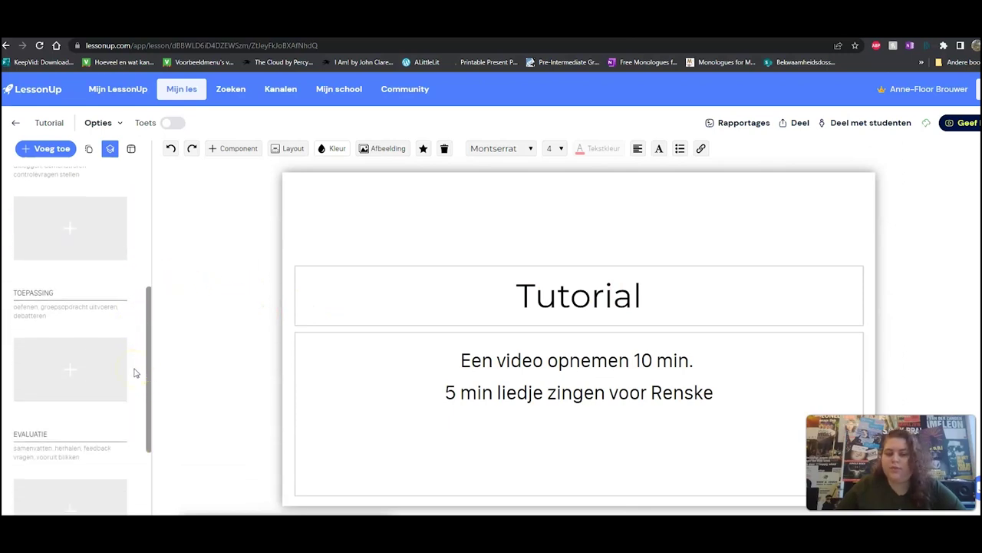
{"action": "scroll", "coordinate": [135, 373], "scroll_direction": "up", "scroll_amount": 5}
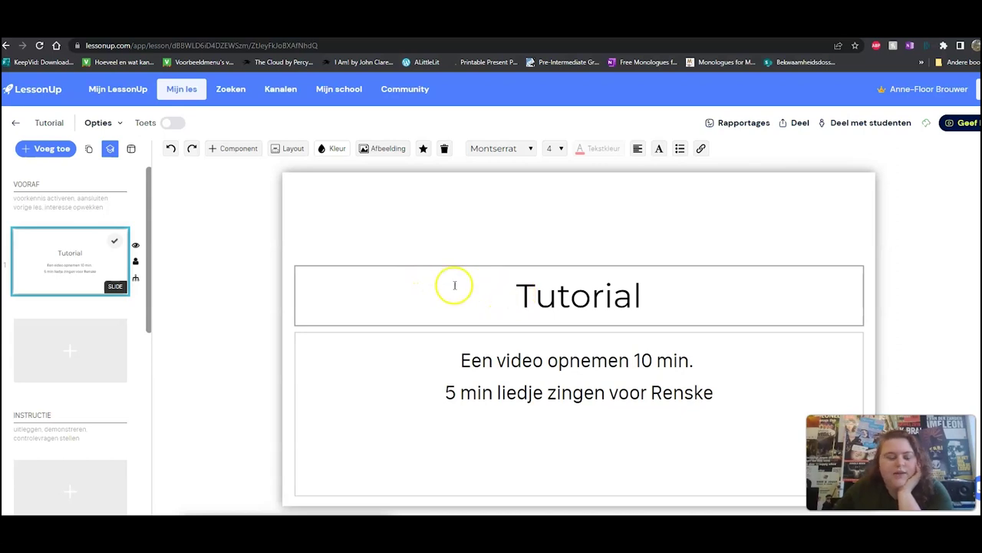
- Clear both the two-line body text and the title text from the Tutorial slide
{"action": "left_click_drag", "start_coordinate": [728, 394], "coordinate": [443, 347]}
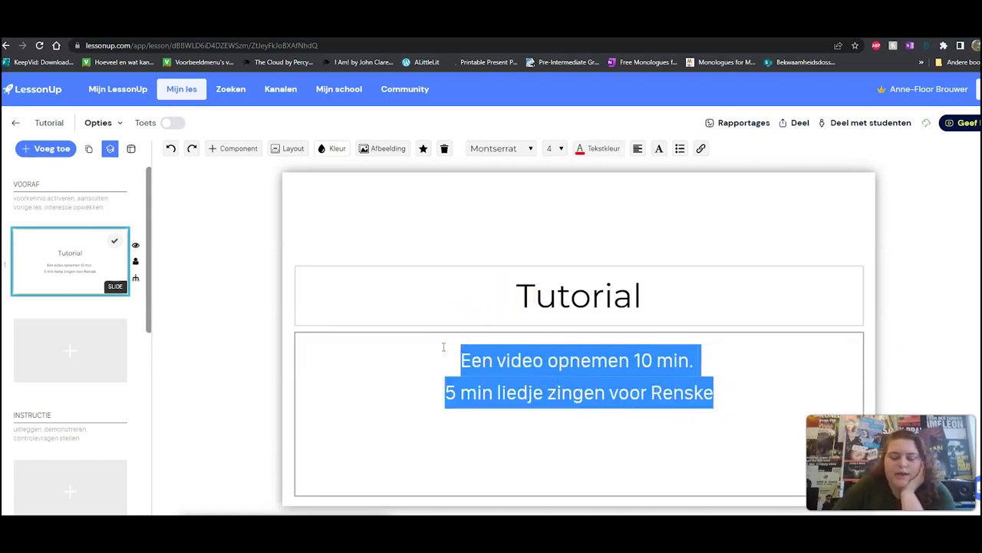
{"action": "key", "text": "BackSpace"}
{"action": "left_click_drag", "start_coordinate": [650, 295], "coordinate": [469, 298]}
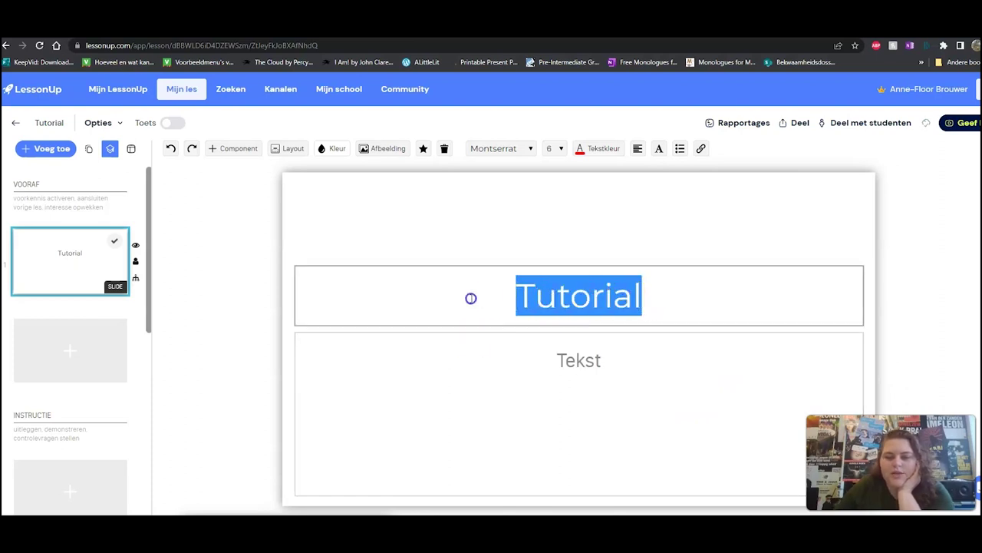
{"action": "key", "text": "BackSpace"}
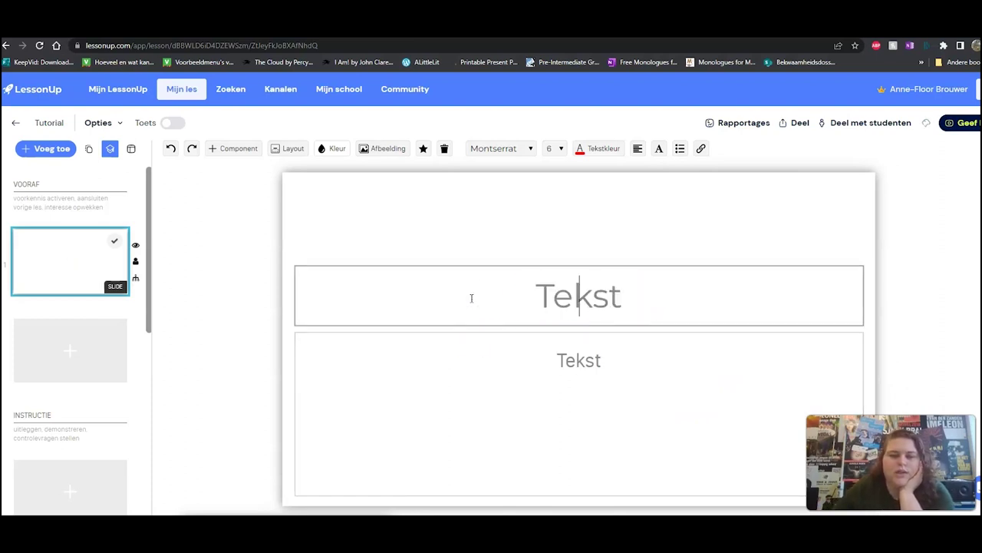
{"action": "left_click", "coordinate": [461, 357]}
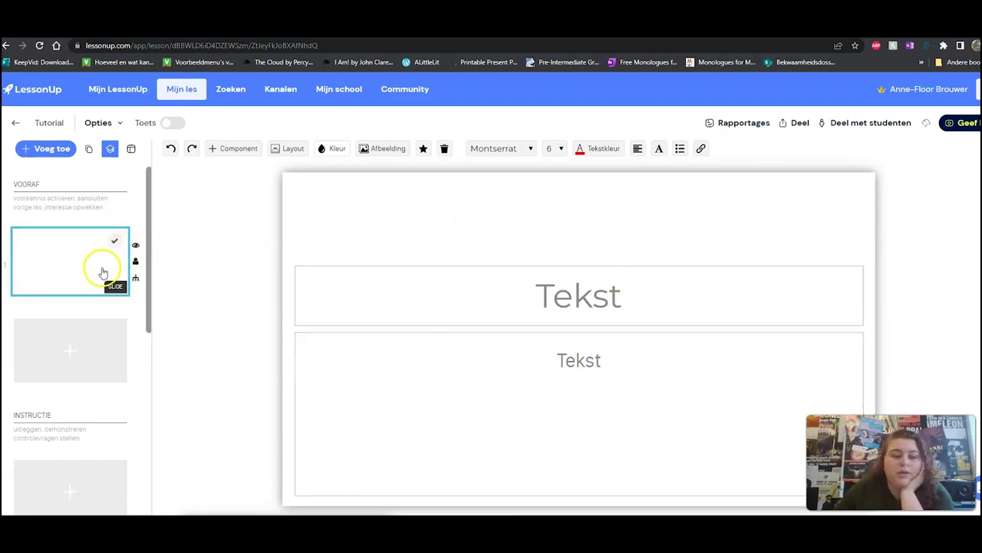
- Give the emptied slide the "Afbeelding passend" layout and the orange colour theme
{"action": "left_click", "coordinate": [294, 149]}
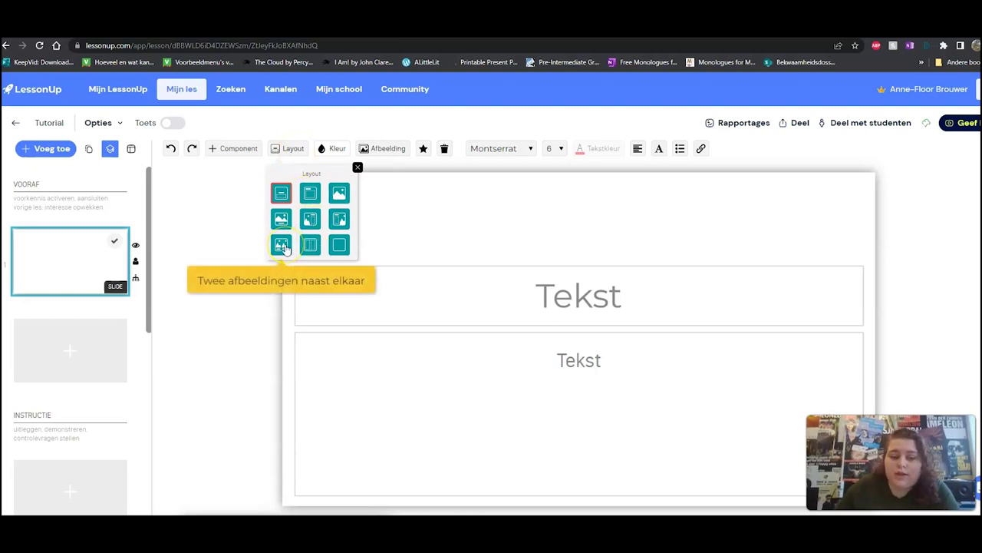
{"action": "left_click", "coordinate": [283, 220]}
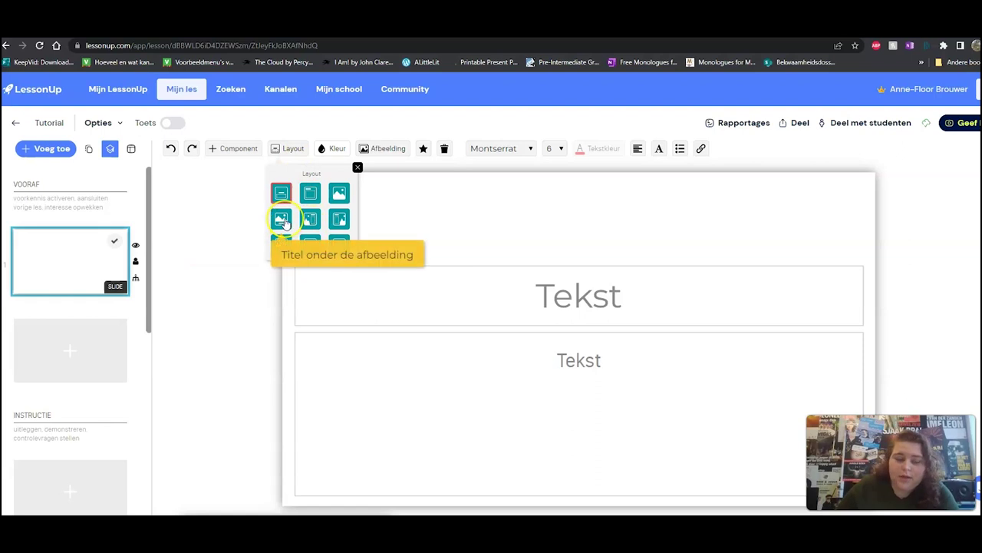
{"action": "left_click", "coordinate": [339, 220]}
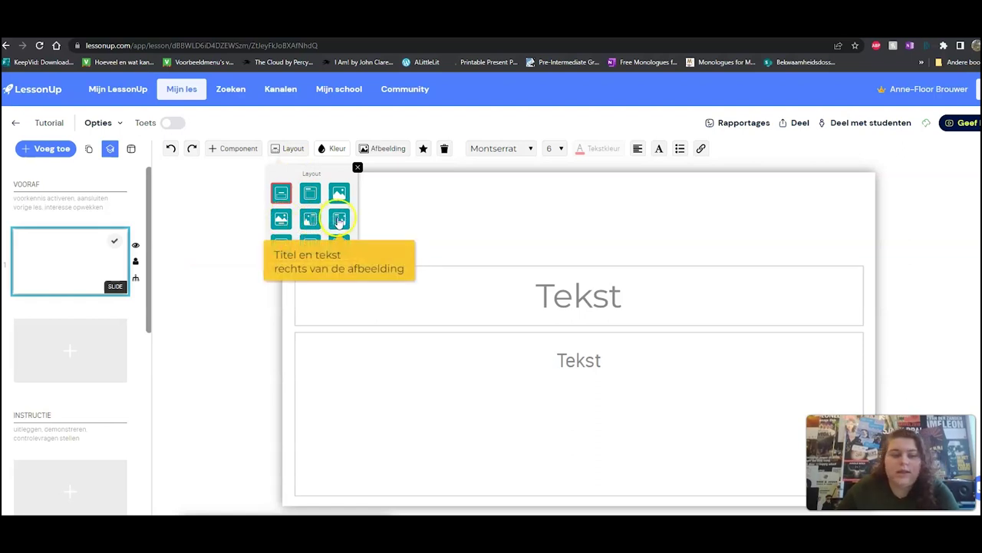
{"action": "left_click", "coordinate": [339, 194]}
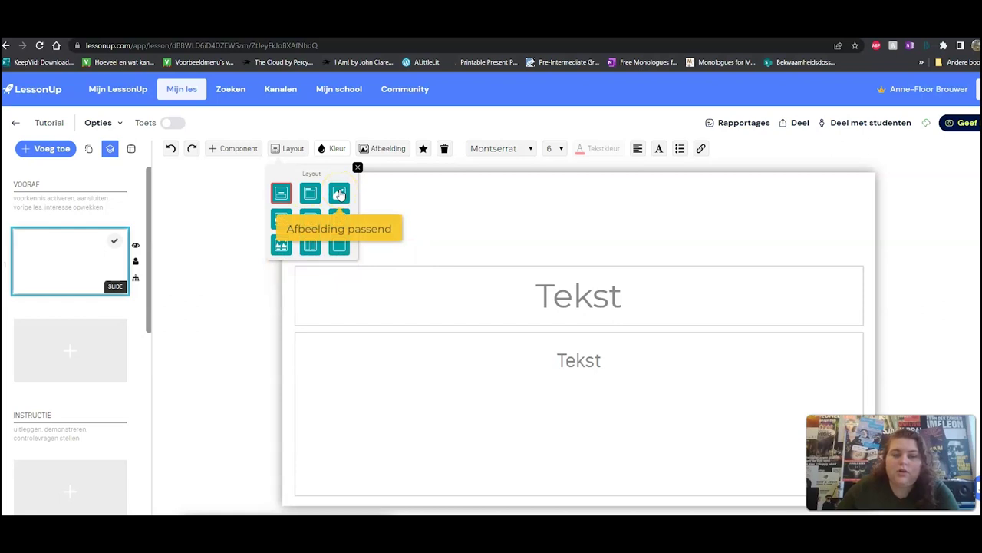
{"action": "left_click", "coordinate": [339, 194]}
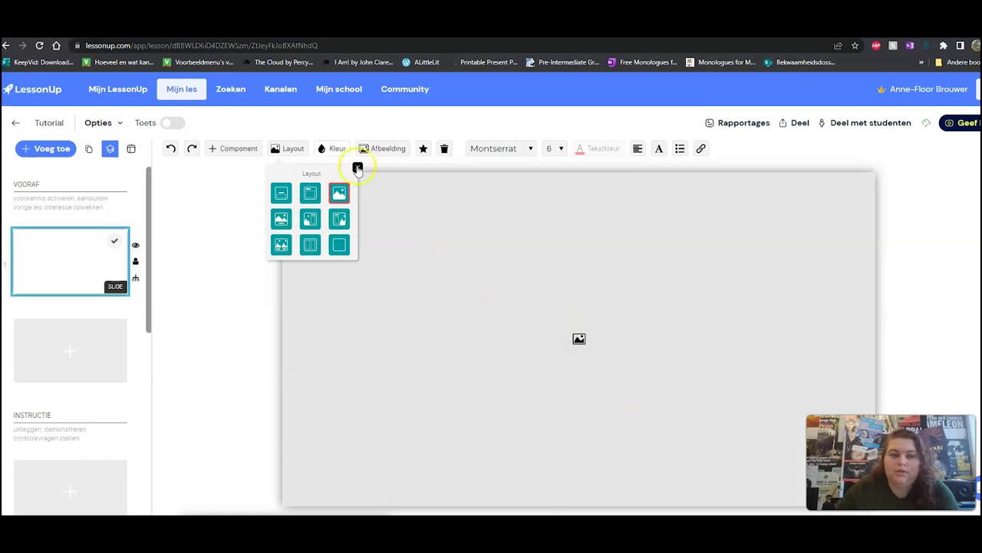
{"action": "left_click", "coordinate": [336, 150]}
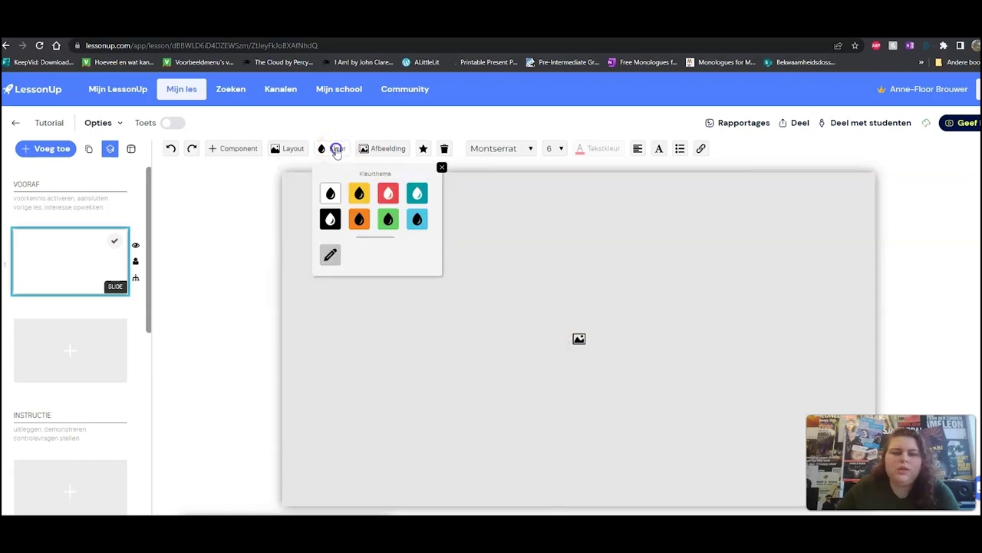
{"action": "left_click", "coordinate": [359, 220]}
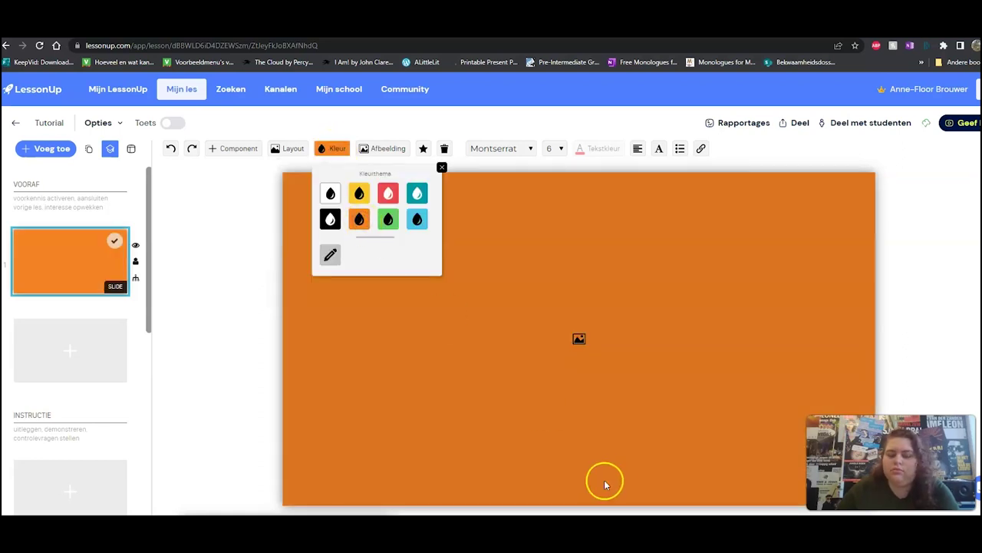
- Search the internet for "test" images and use "How to run a moderated usability test in 5 steps" in the slide
{"action": "left_click", "coordinate": [579, 341]}
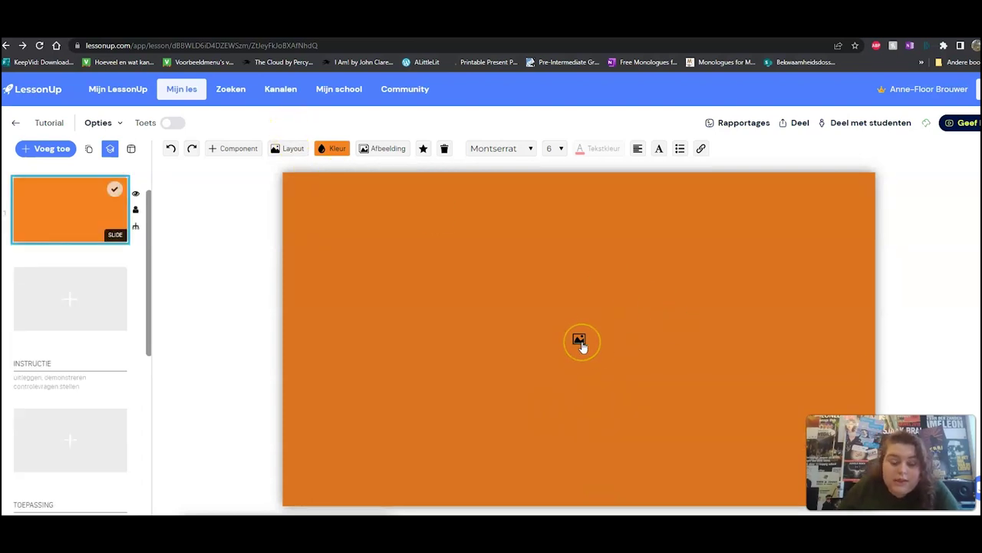
{"action": "left_click", "coordinate": [579, 342]}
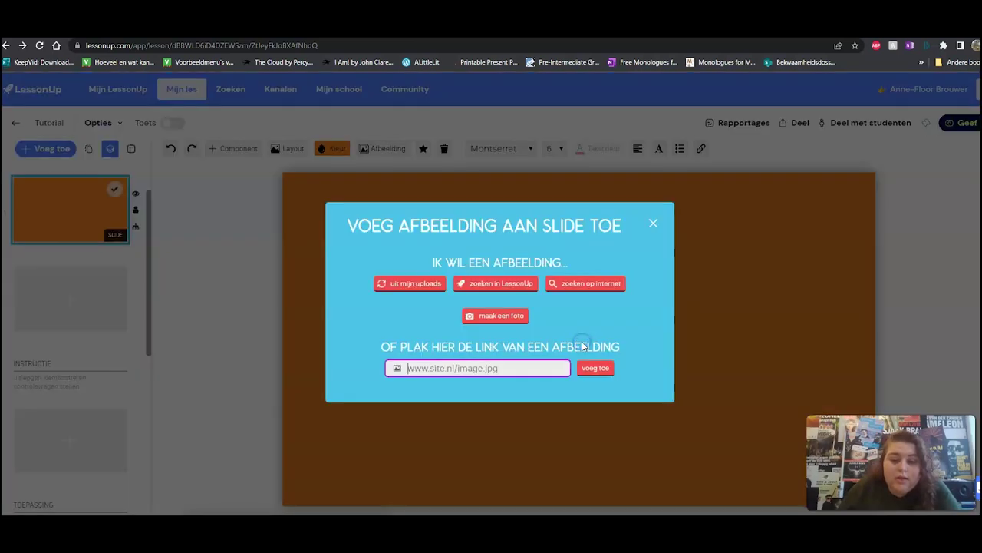
{"action": "left_click", "coordinate": [588, 284]}
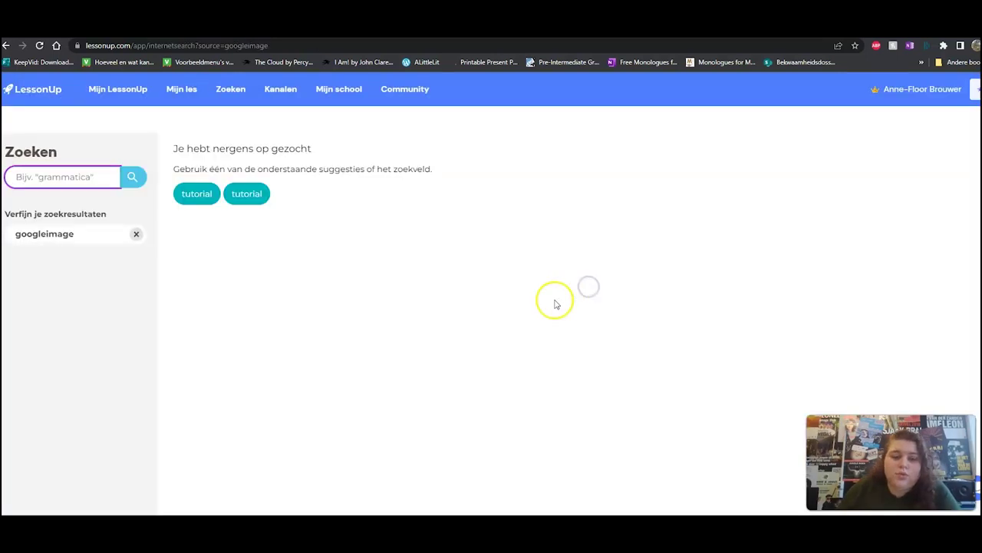
{"action": "left_click", "coordinate": [78, 181]}
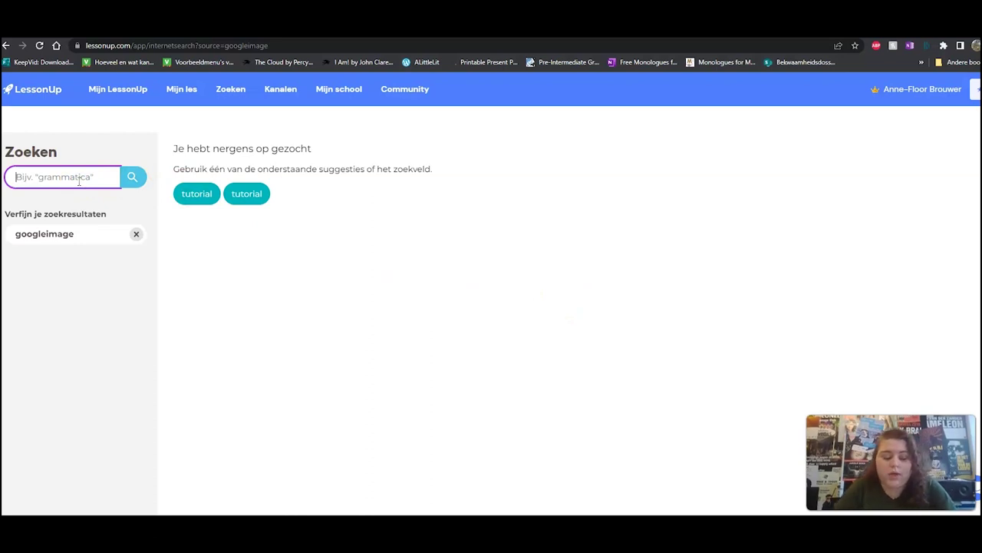
{"action": "type", "text": "test"}
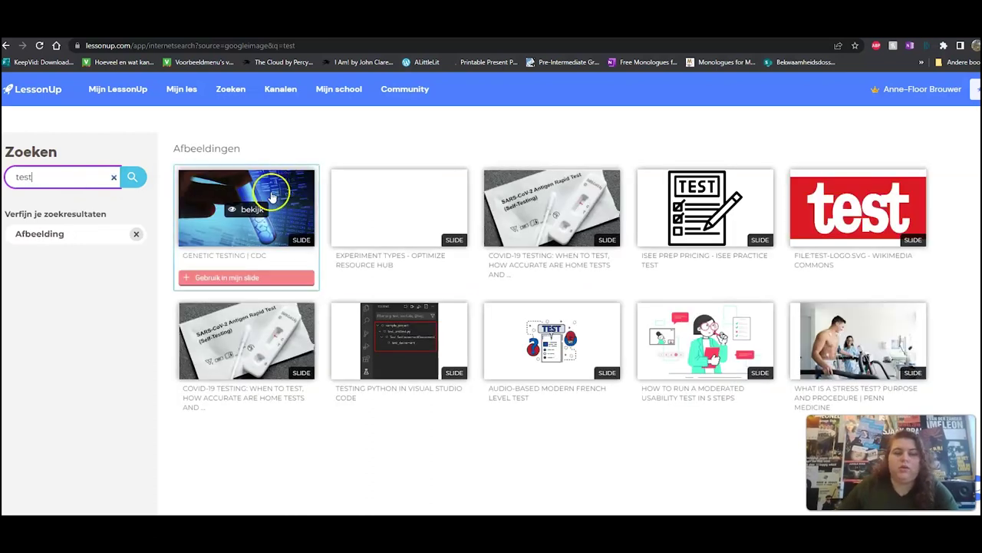
{"action": "left_click", "coordinate": [696, 413]}
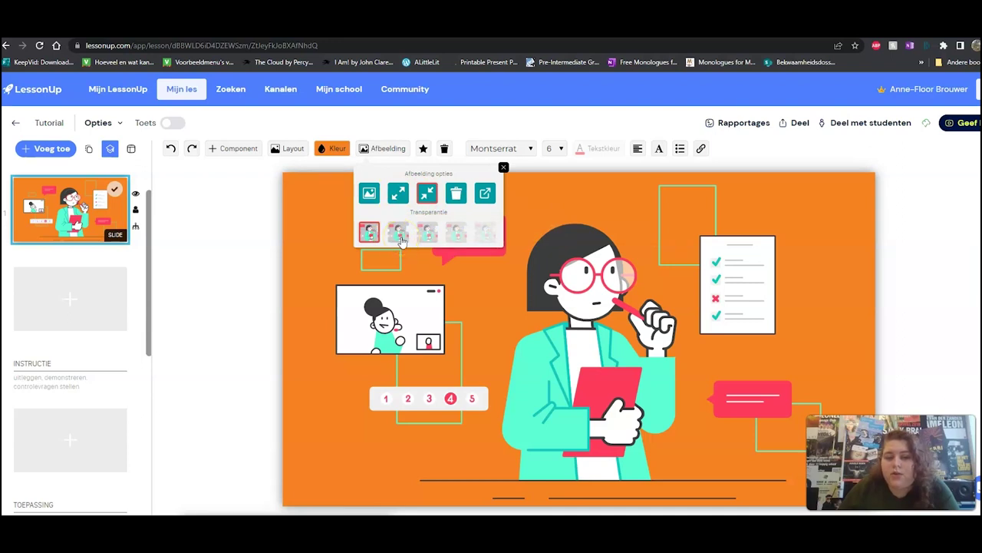
- Try progressively stronger transparency levels on the slide's image and restore it to full opacity
{"action": "left_click", "coordinate": [399, 239]}
{"action": "left_click", "coordinate": [428, 233]}
{"action": "left_click", "coordinate": [457, 234]}
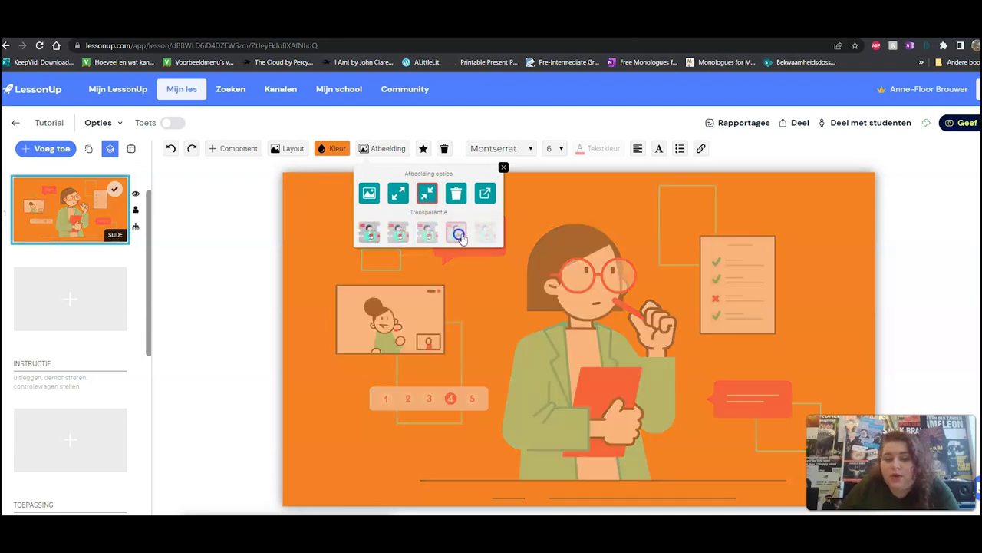
{"action": "left_click", "coordinate": [369, 232]}
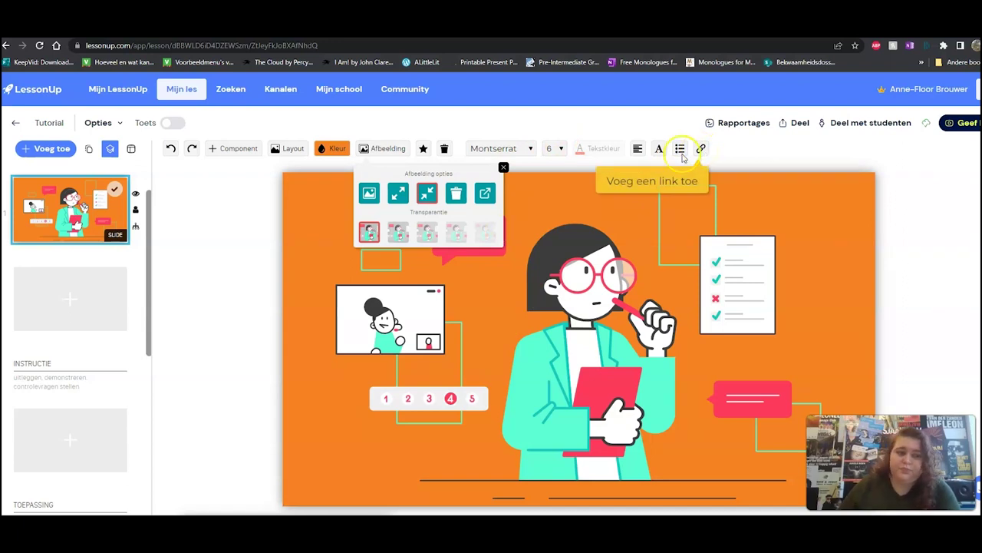
{"action": "left_click", "coordinate": [247, 381]}
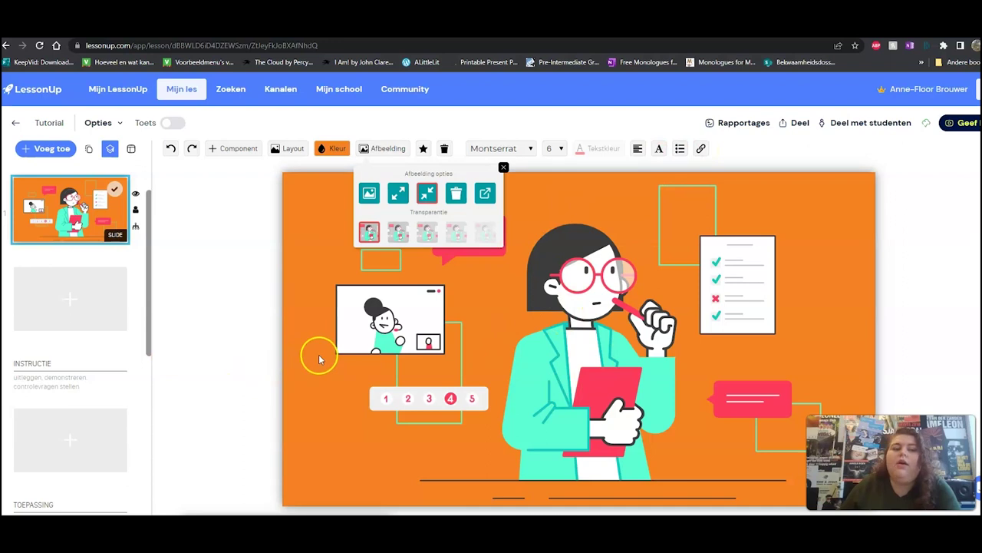
{"action": "left_click", "coordinate": [564, 228]}
{"action": "left_click", "coordinate": [460, 371]}
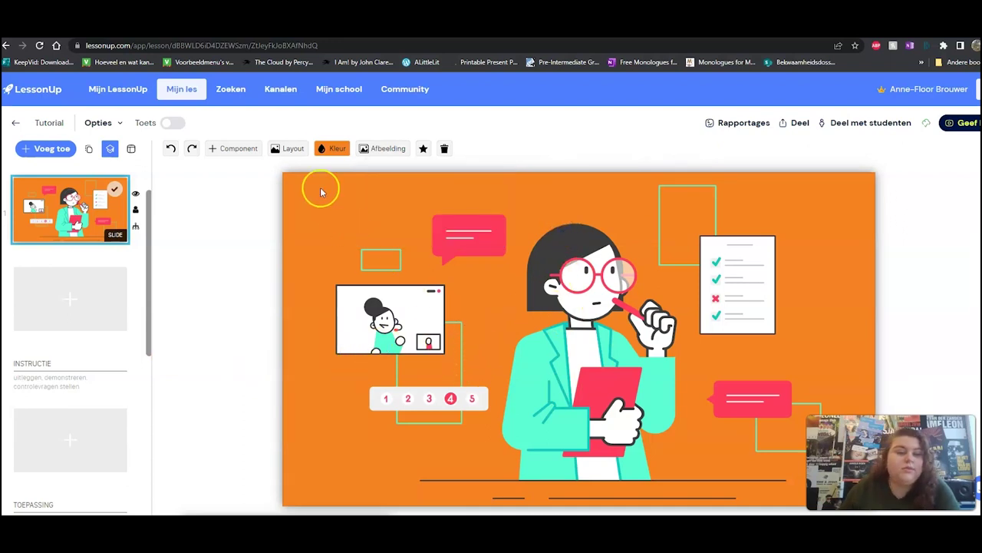
- Examine the components that can be added to the slide
{"action": "left_click", "coordinate": [255, 150]}
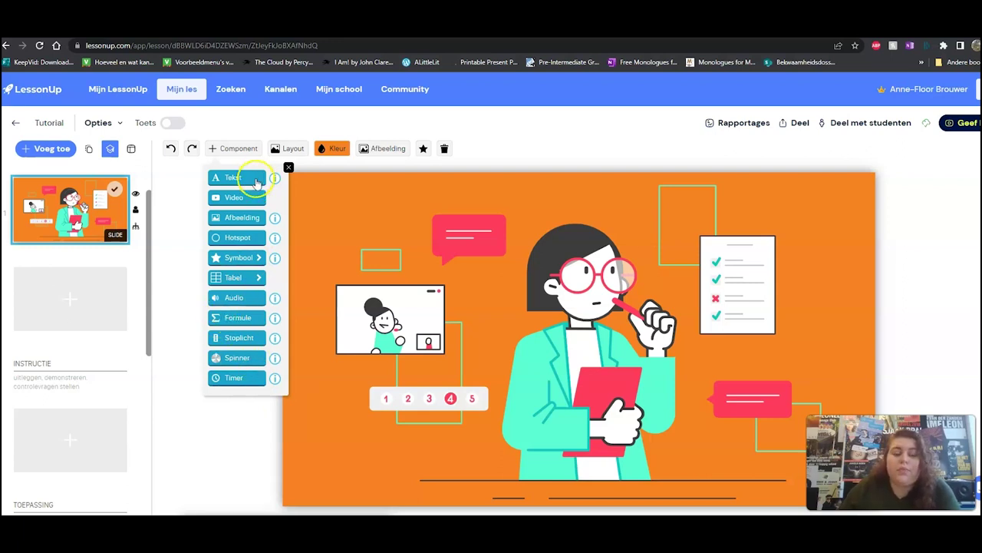
{"action": "left_click", "coordinate": [237, 151]}
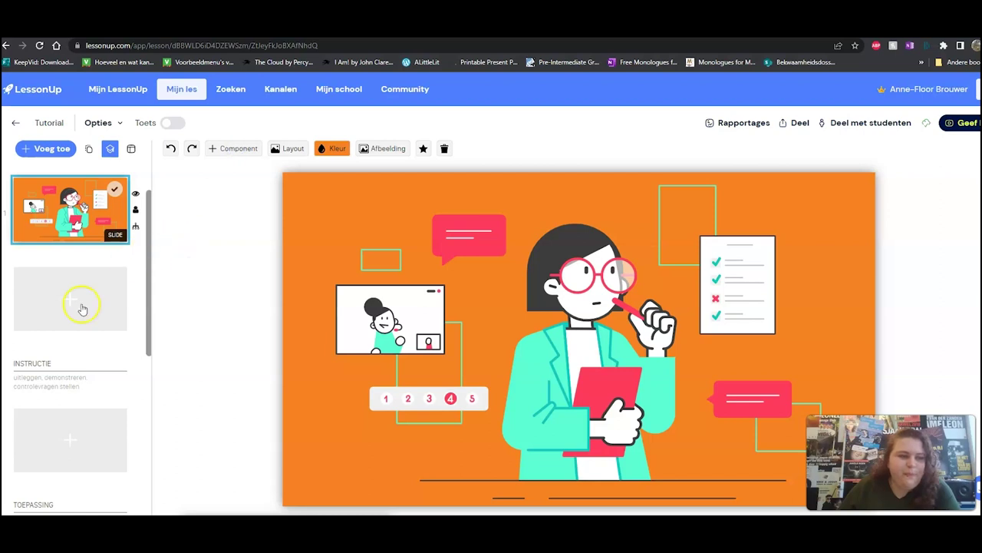
- Add a self-made Woordweb slide to the Vooraf phase after the image slide
{"action": "scroll", "coordinate": [73, 276], "scroll_direction": "down", "scroll_amount": 4}
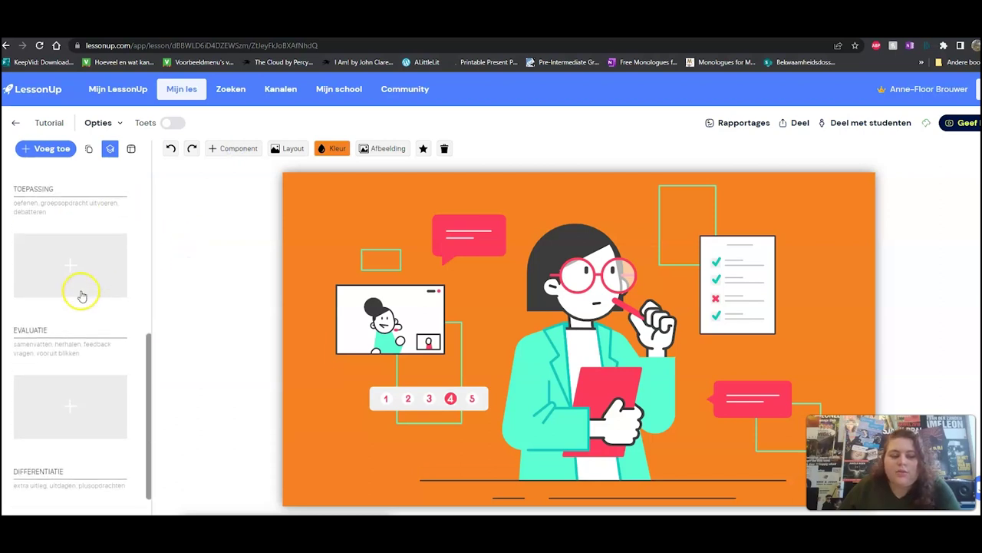
{"action": "scroll", "coordinate": [79, 285], "scroll_direction": "up", "scroll_amount": 5}
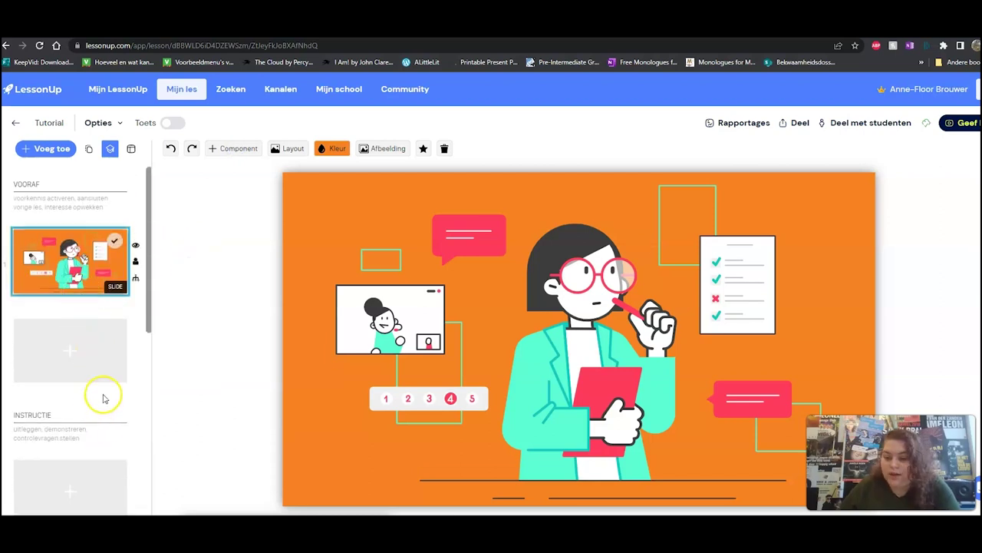
{"action": "left_click", "coordinate": [76, 359]}
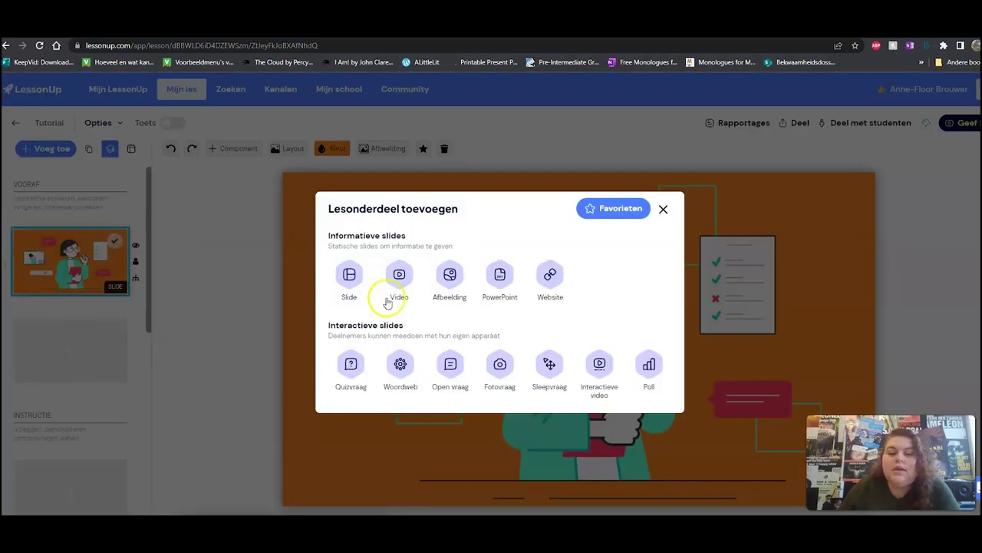
{"action": "left_click", "coordinate": [401, 369]}
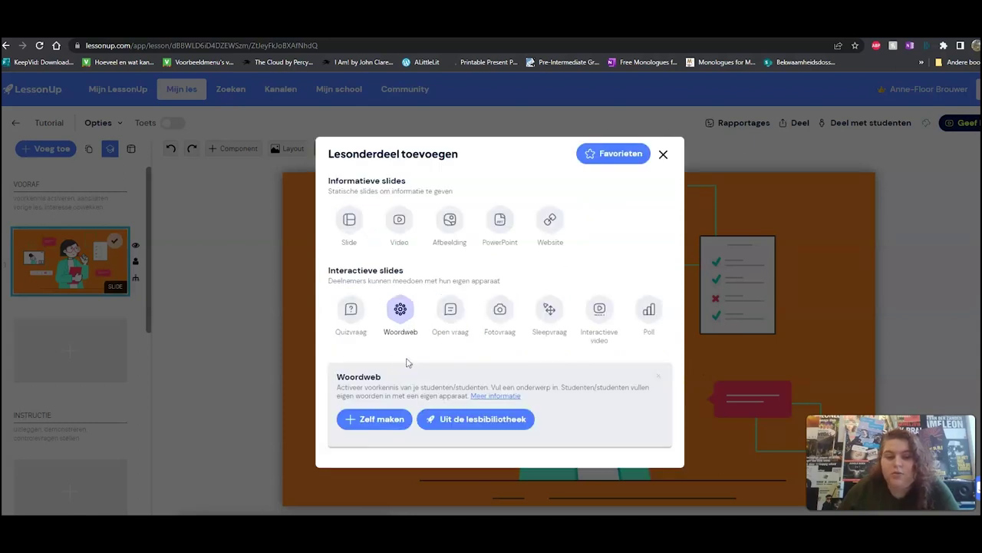
{"action": "left_click", "coordinate": [389, 423]}
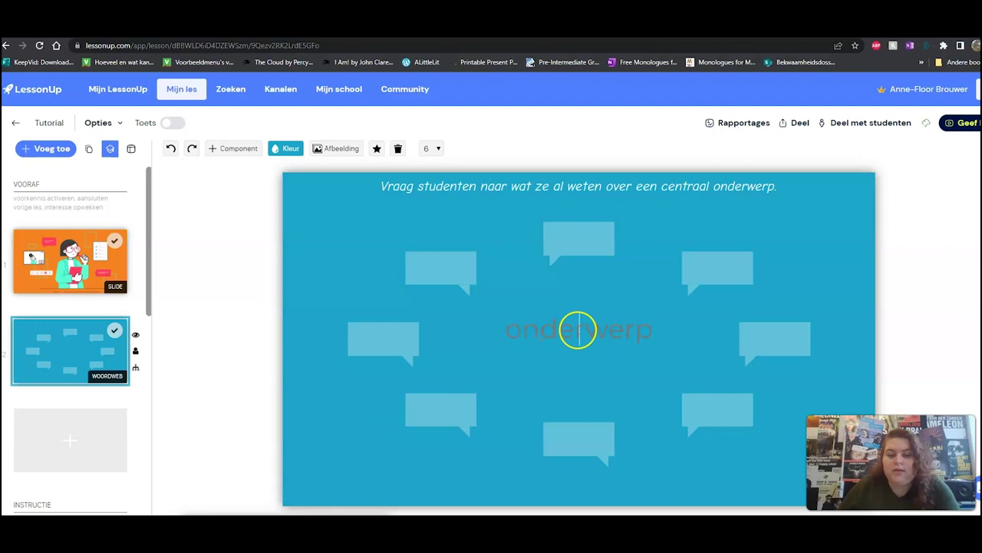
- Enter "CV" as the central topic of the Woordweb
{"action": "type", "text": "CV"}
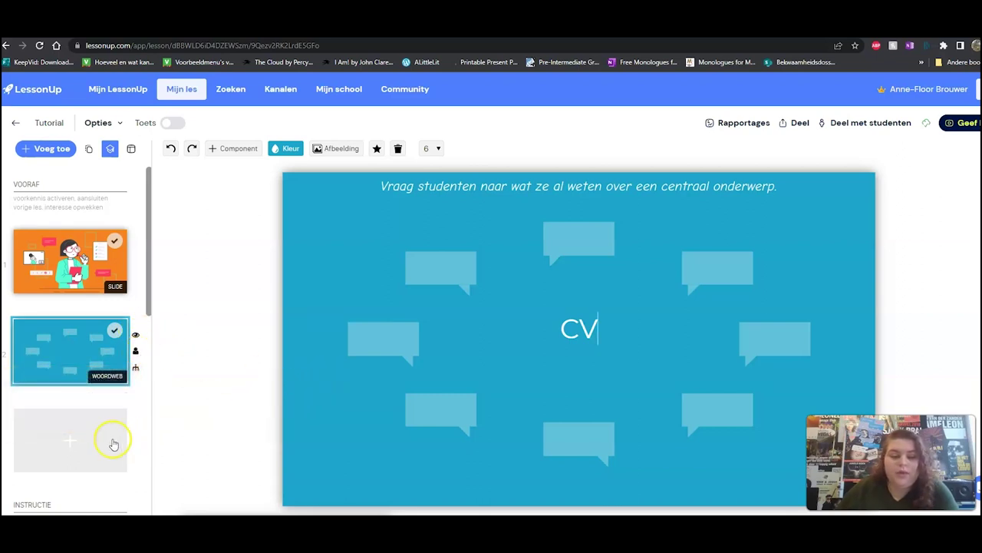
- Add a PowerPoint lesson part after the Woordweb in the Vooraf phase, choosing the uploaded How_to_write_a_CV_.pptx as its source
{"action": "left_click_drag", "start_coordinate": [149, 279], "coordinate": [153, 379]}
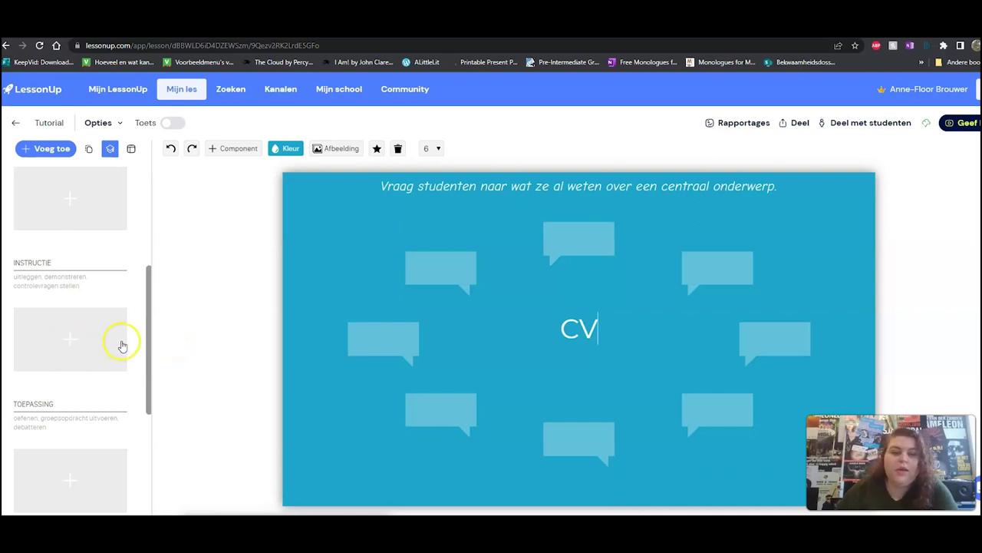
{"action": "scroll", "coordinate": [108, 345], "scroll_direction": "up", "scroll_amount": 2}
{"action": "left_click", "coordinate": [72, 356]}
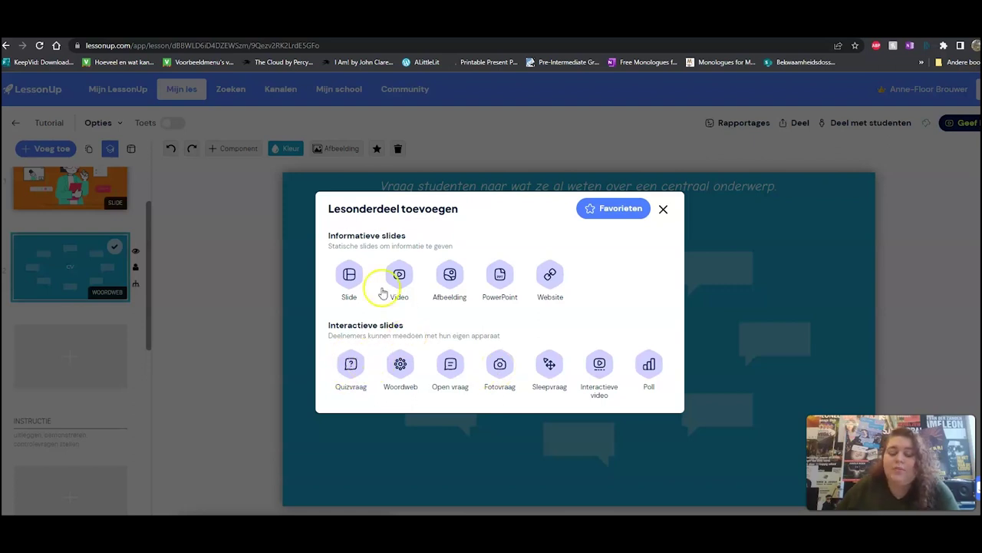
{"action": "left_click", "coordinate": [501, 280]}
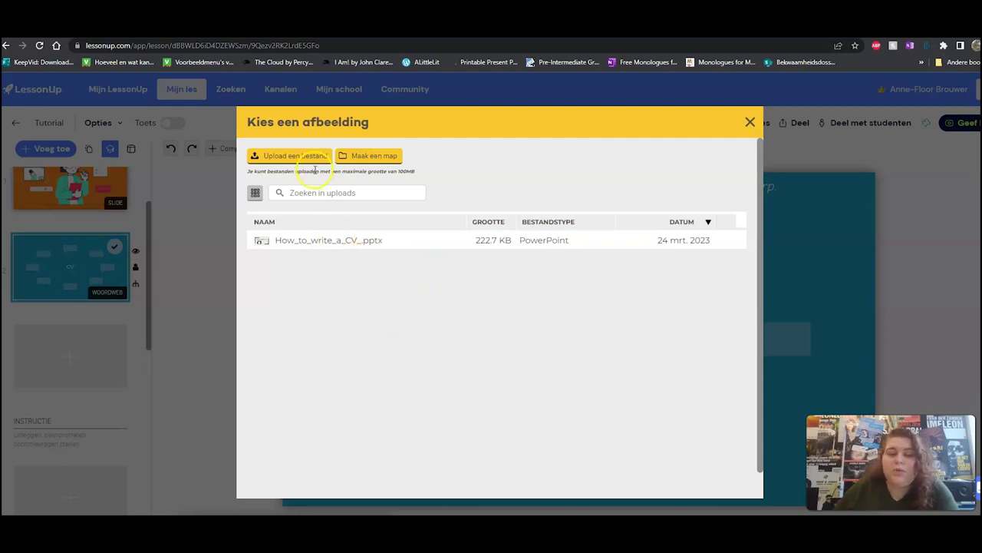
{"action": "left_click", "coordinate": [358, 246]}
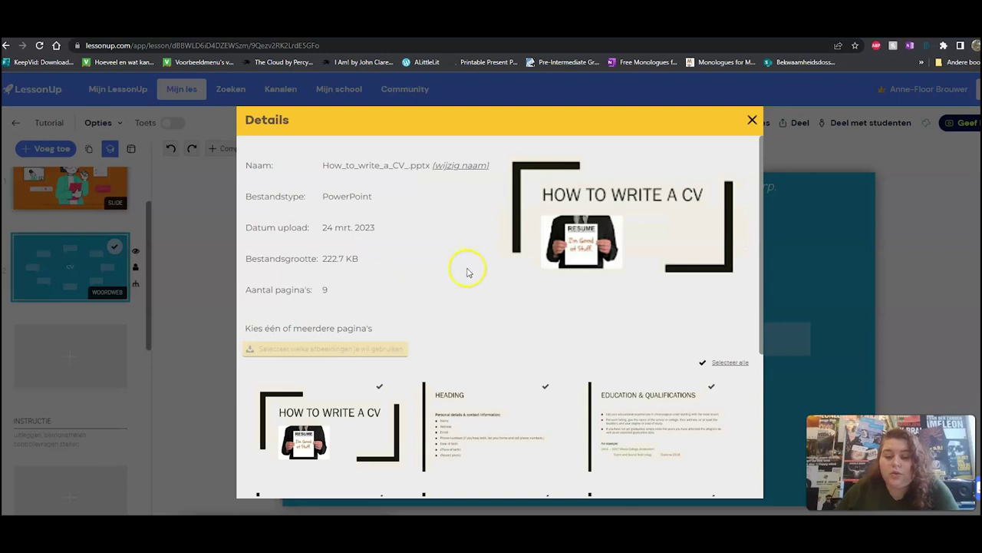
- Select only the "HEADING" page of the presentation and insert it as a slide in the lesson
{"action": "scroll", "coordinate": [482, 310], "scroll_direction": "down", "scroll_amount": 3}
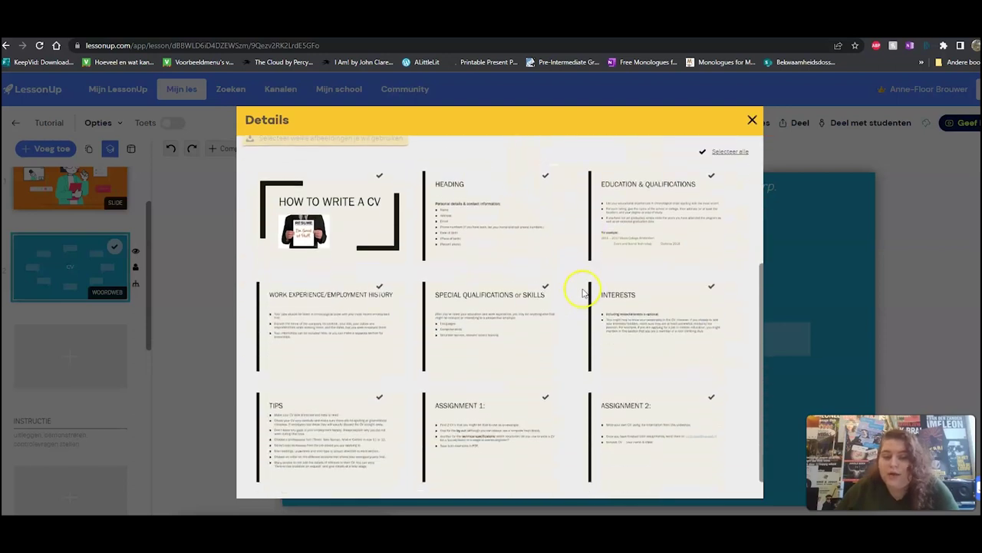
{"action": "left_click", "coordinate": [497, 241]}
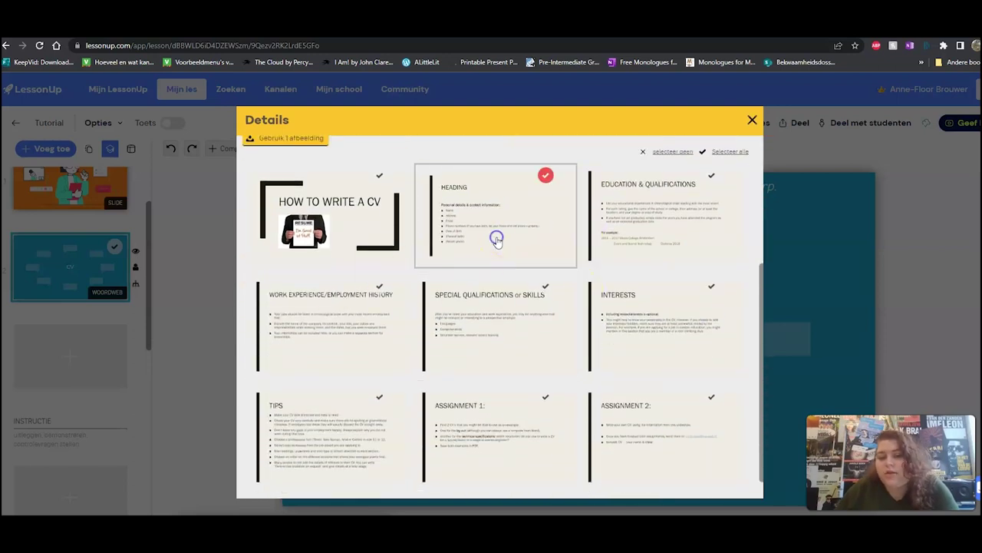
{"action": "scroll", "coordinate": [489, 273], "scroll_direction": "up", "scroll_amount": 1}
{"action": "scroll", "coordinate": [494, 281], "scroll_direction": "up", "scroll_amount": 1}
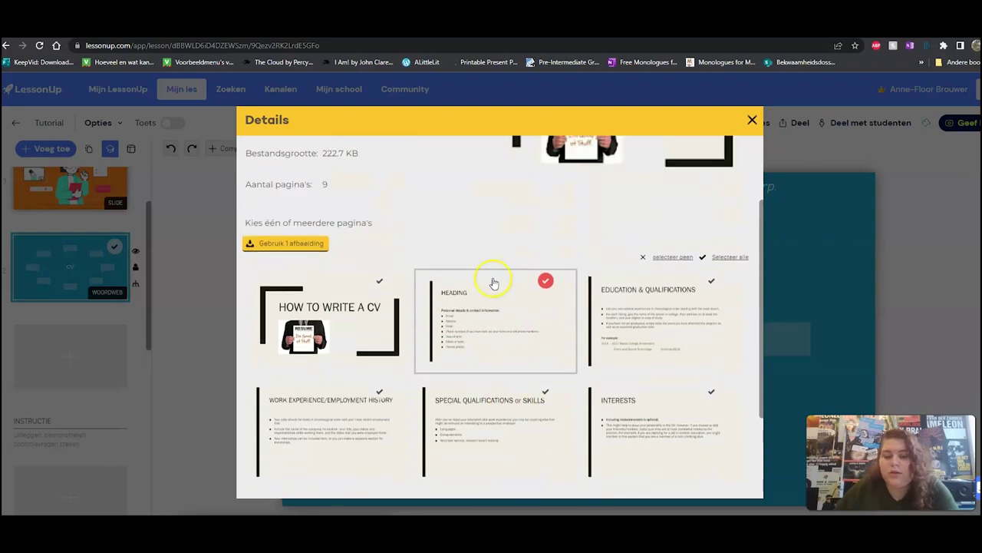
{"action": "scroll", "coordinate": [517, 302], "scroll_direction": "up", "scroll_amount": 2}
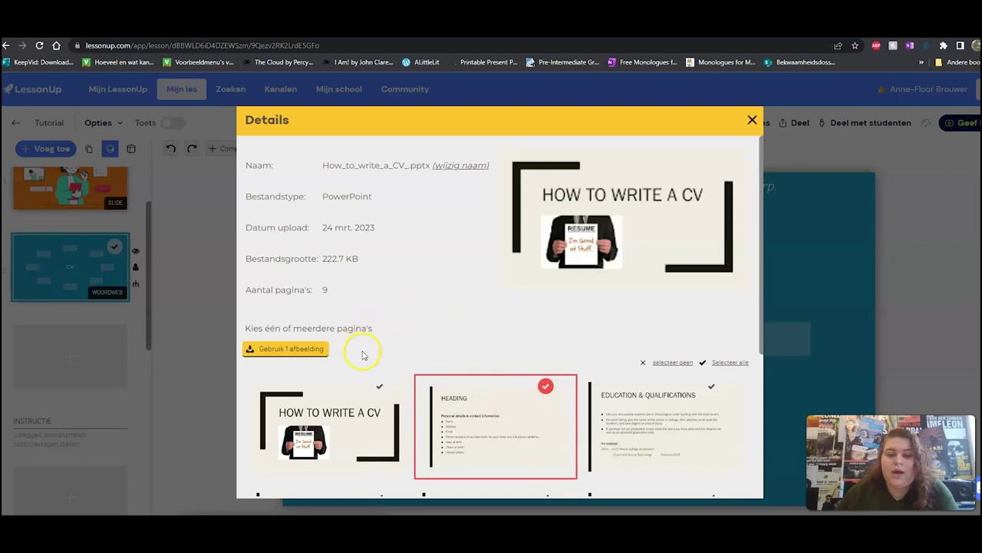
{"action": "left_click", "coordinate": [302, 353]}
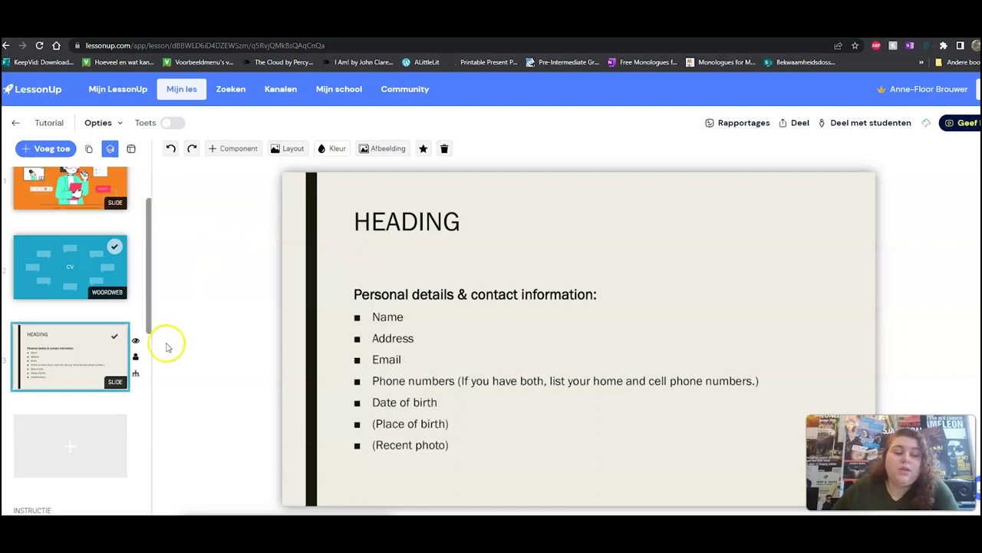
{"action": "scroll", "coordinate": [97, 330], "scroll_direction": "up", "scroll_amount": 2}
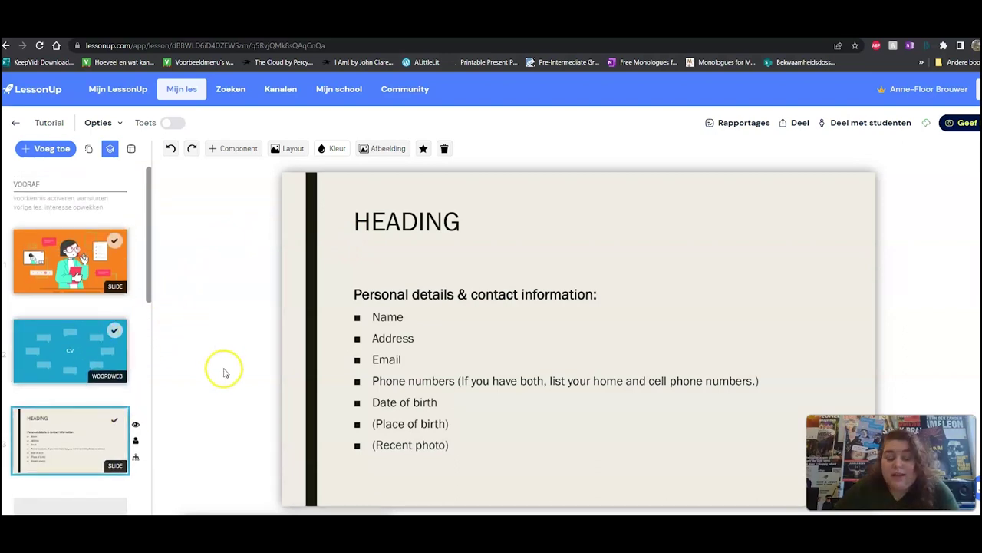